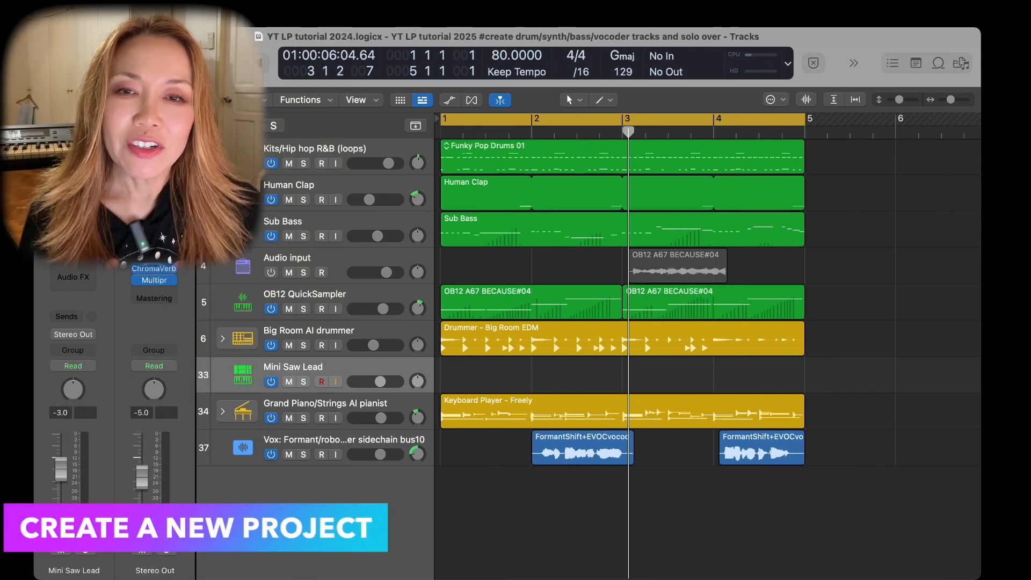
Step: Create a new empty project with one MIDI software instrument track
left_click(87, 13)
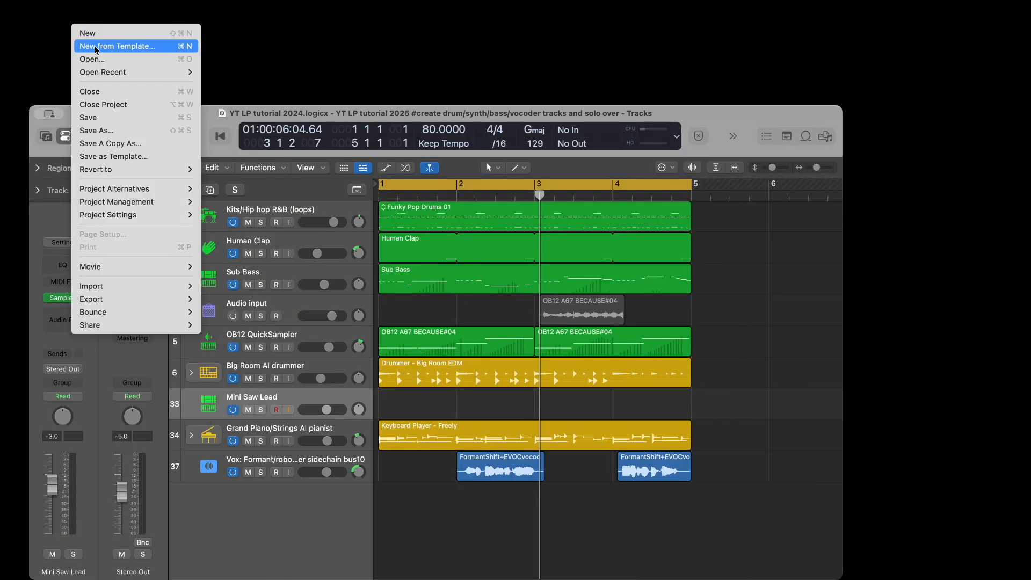
left_click(113, 47)
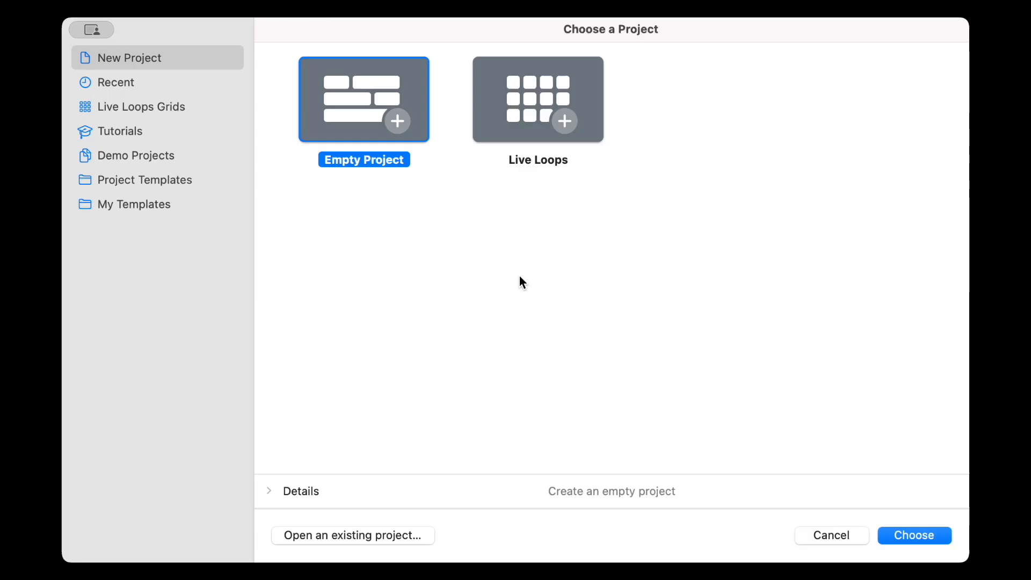
left_click(906, 534)
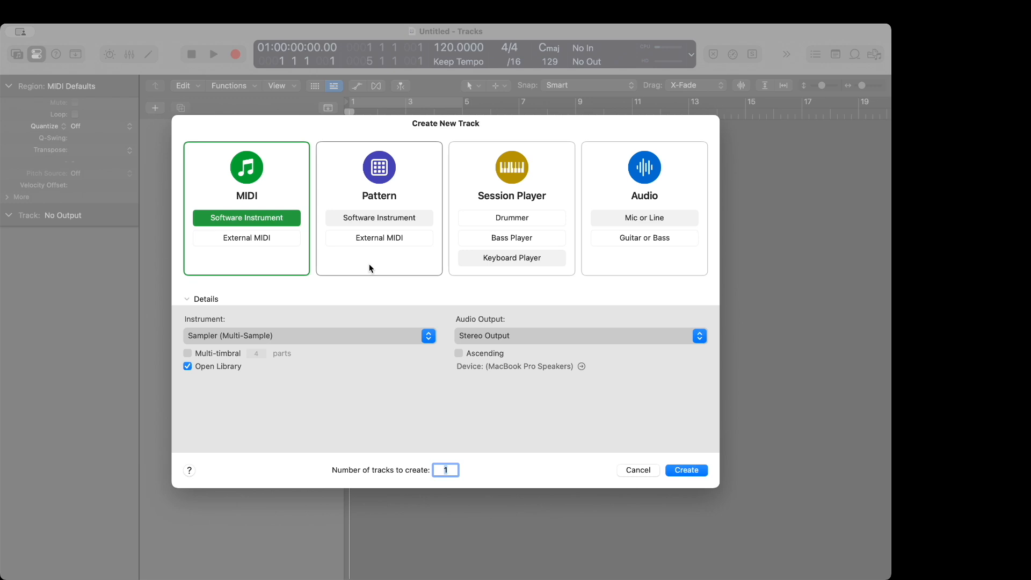
left_click(683, 470)
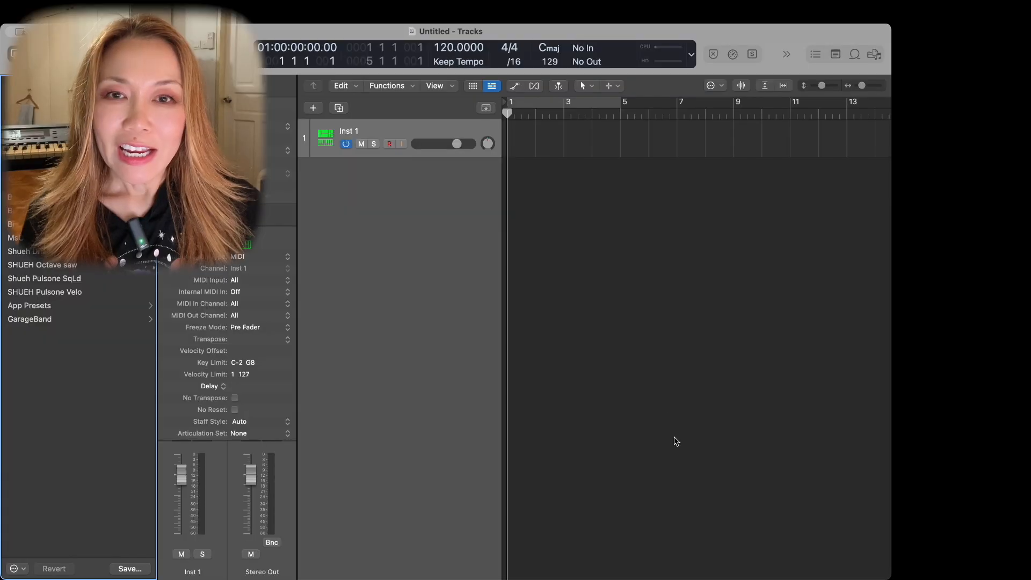
Step: Turn on the cycle range over the first four bars and set the project tempo to 80
left_click(561, 101)
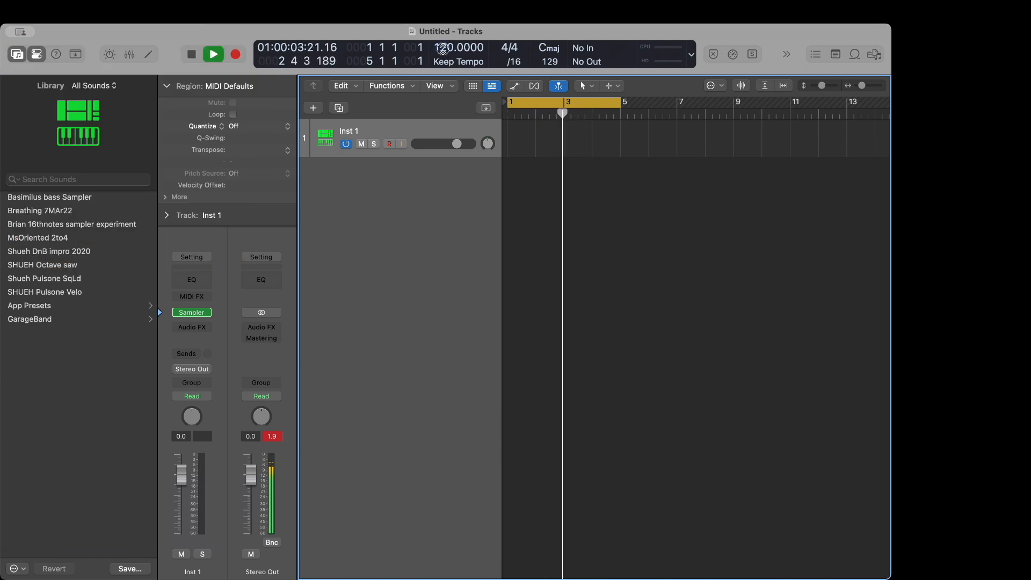
double_click(452, 48)
type("80")
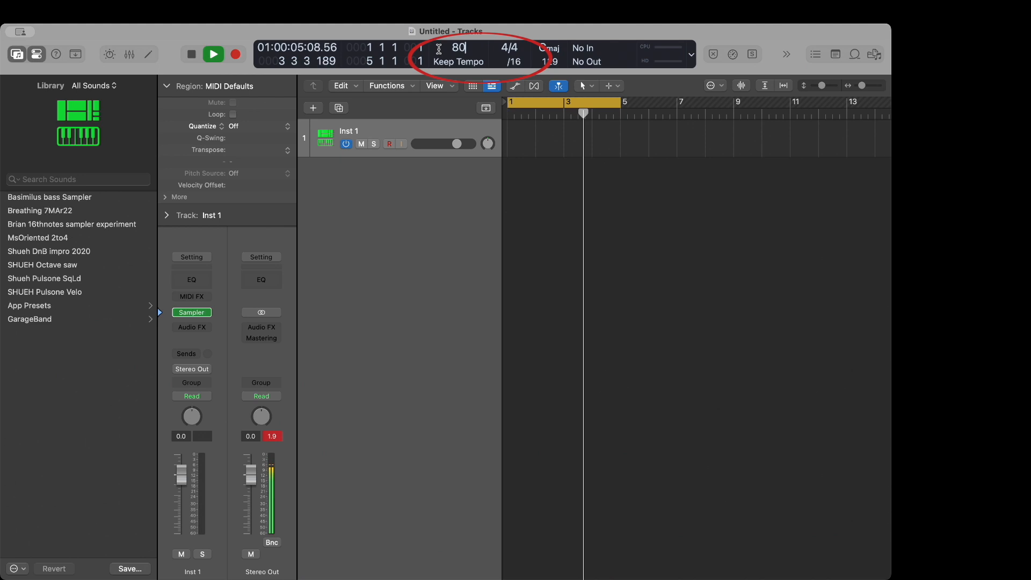
key("Return")
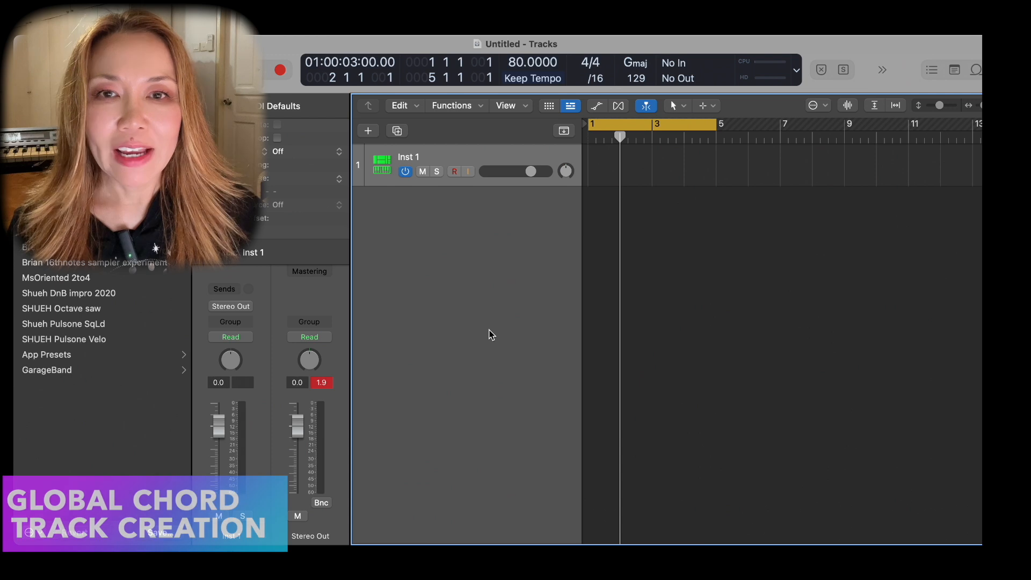
Step: Show the global tracks and add a Gmaj7 chord with E as bass note at bar 1 of the chord track
left_click(564, 131)
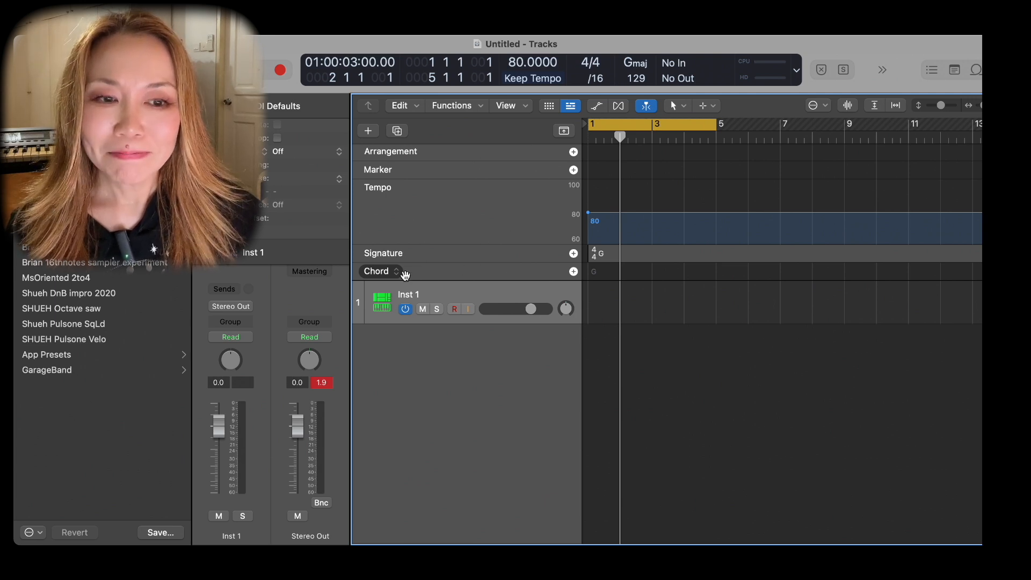
key("Return")
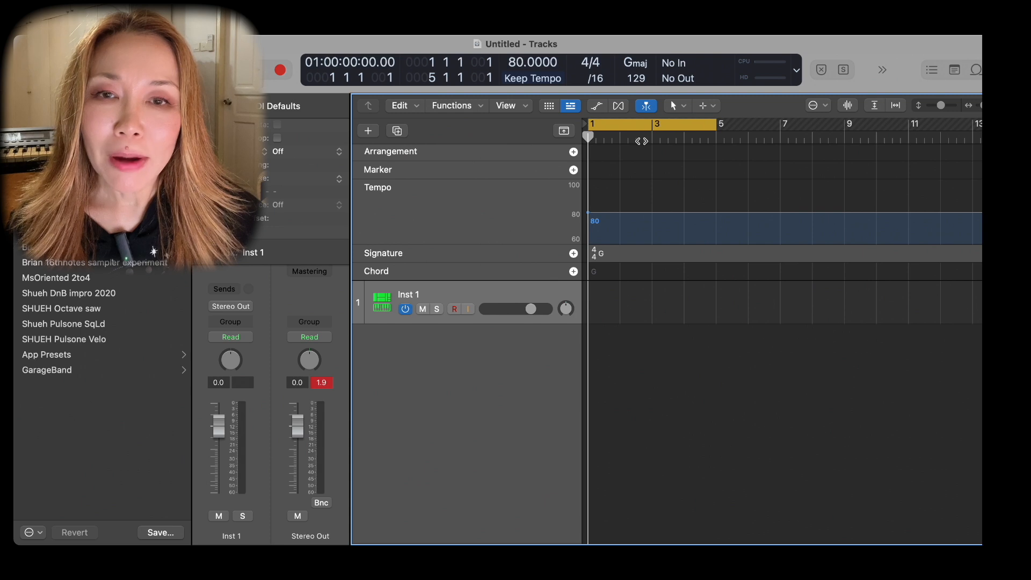
left_click(573, 271)
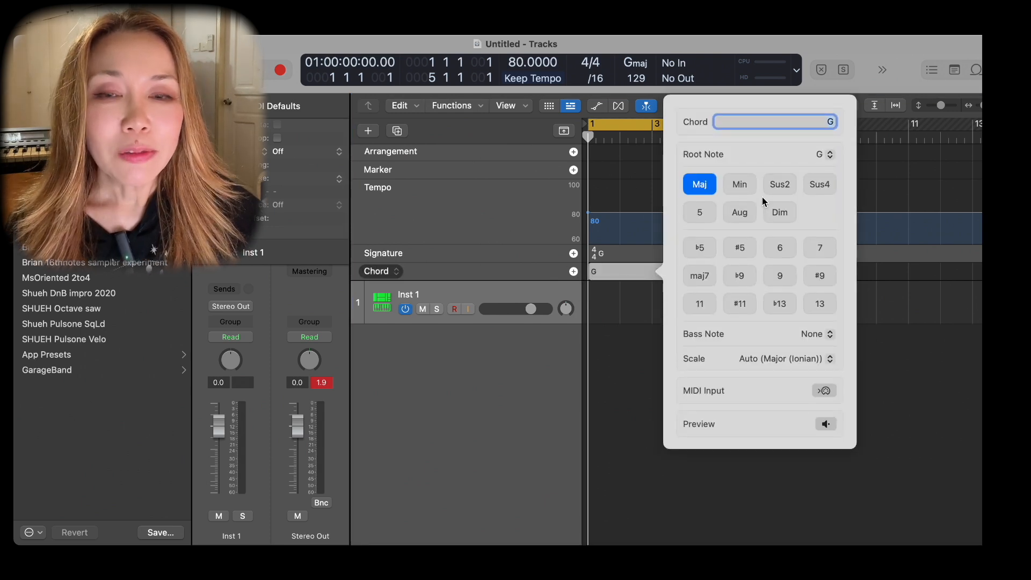
left_click(701, 277)
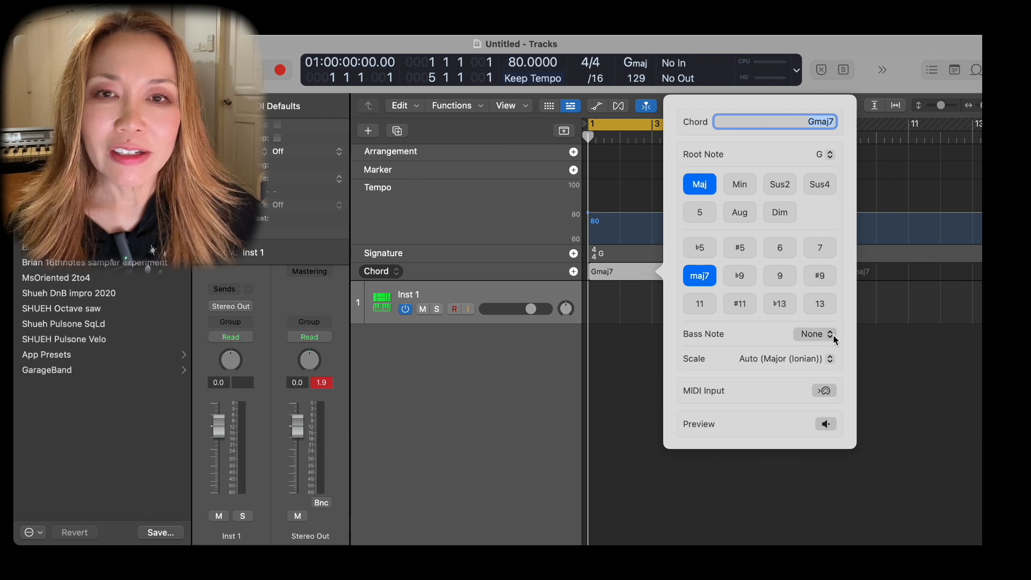
left_click(832, 334)
left_click(807, 407)
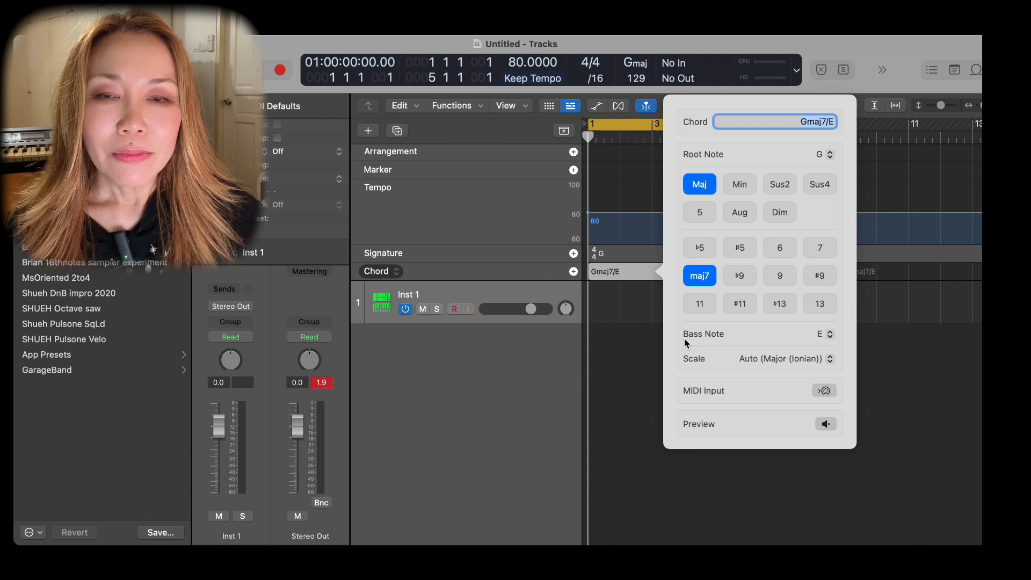
Step: Add an F# minor chord at bar 2 of the chord track
key("Tab")
left_click(862, 155)
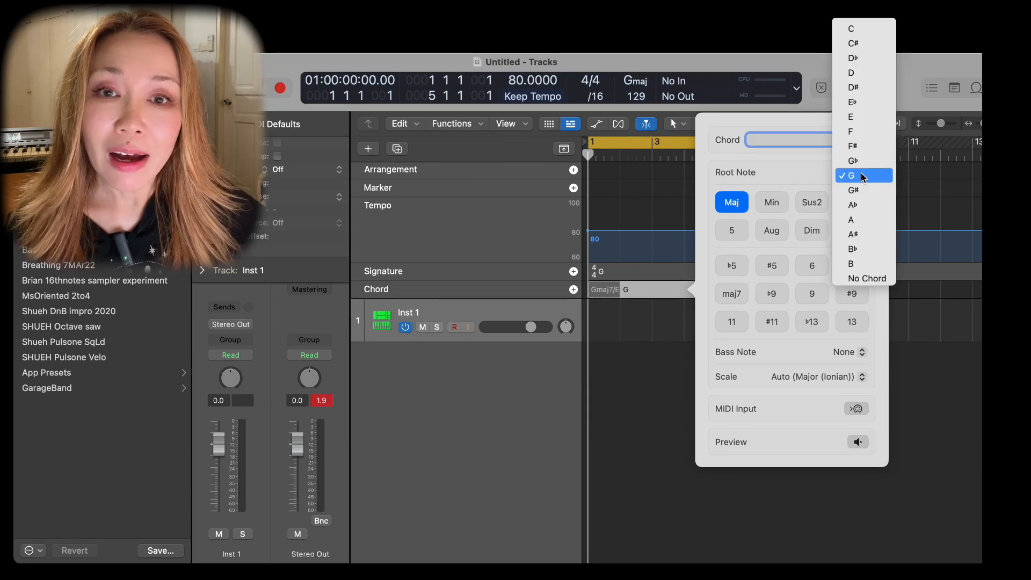
left_click(860, 151)
left_click(772, 202)
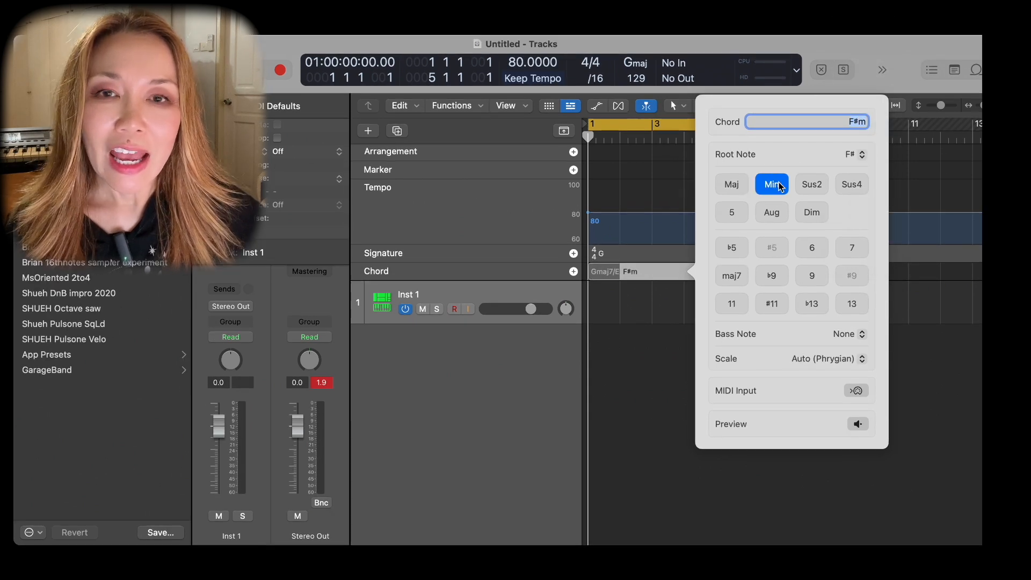
Step: Repeat Gmaj7/E and F#m in bars 3 and 4 of the chord track, ending the last chord at bar 5
key("Tab")
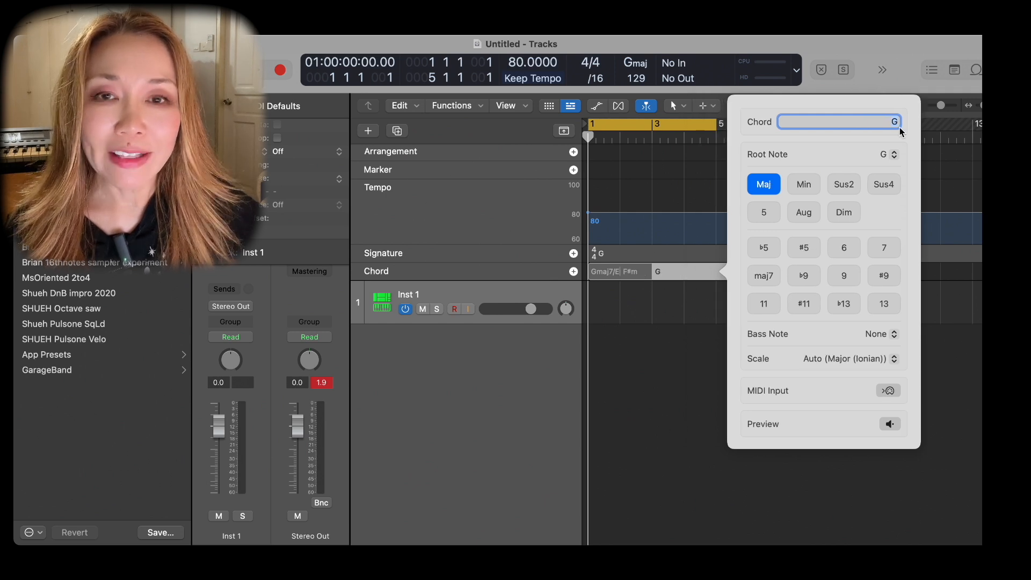
left_click(891, 155)
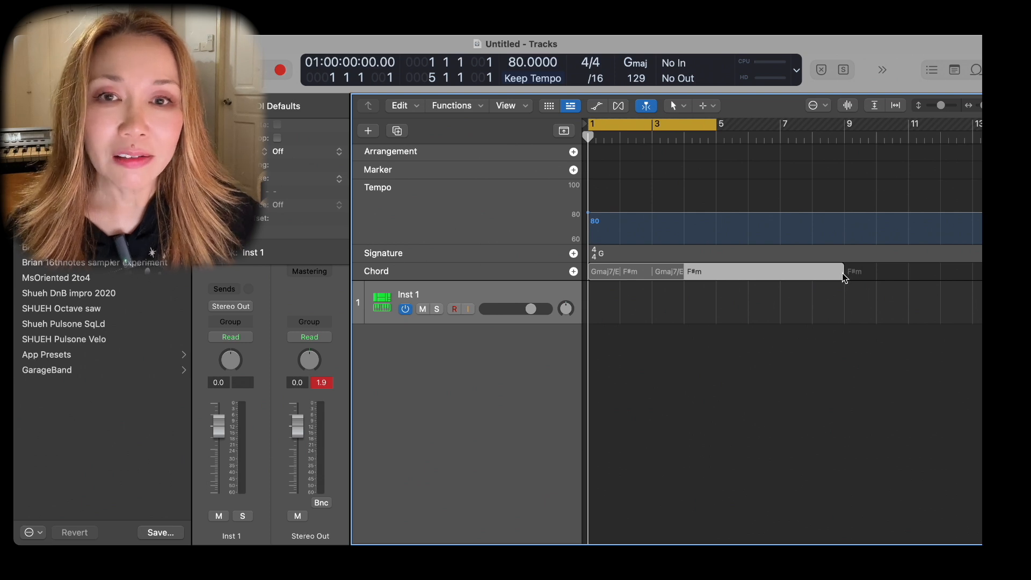
left_click_drag(846, 277, 708, 279)
Step: Hide the sound library and ungroup the four chords in the chord track
key("y")
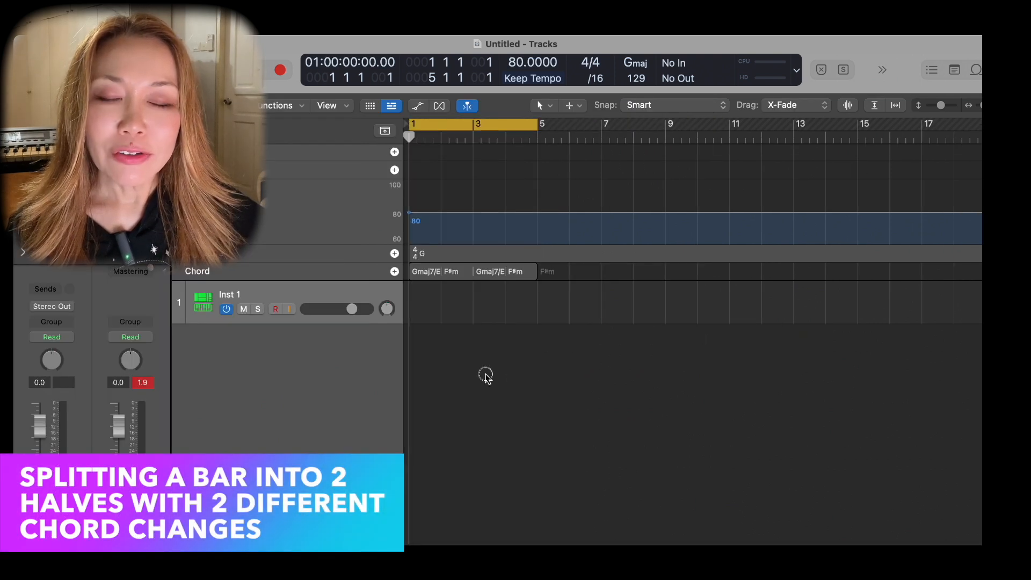
scroll(486, 375, "up", 10)
scroll(493, 377, "left", 7)
scroll(492, 376, "down", 10)
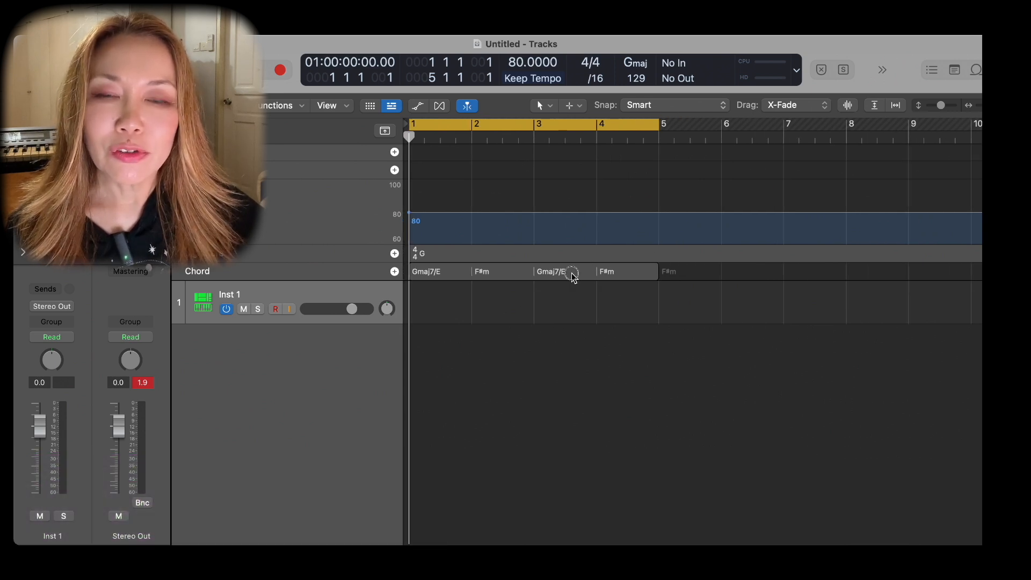
right_click(573, 275)
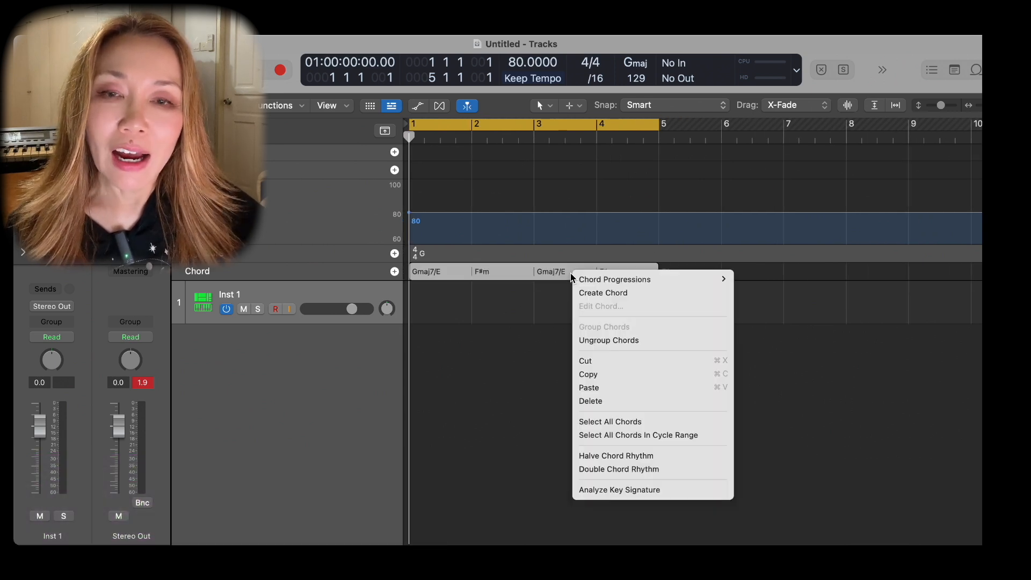
left_click(621, 349)
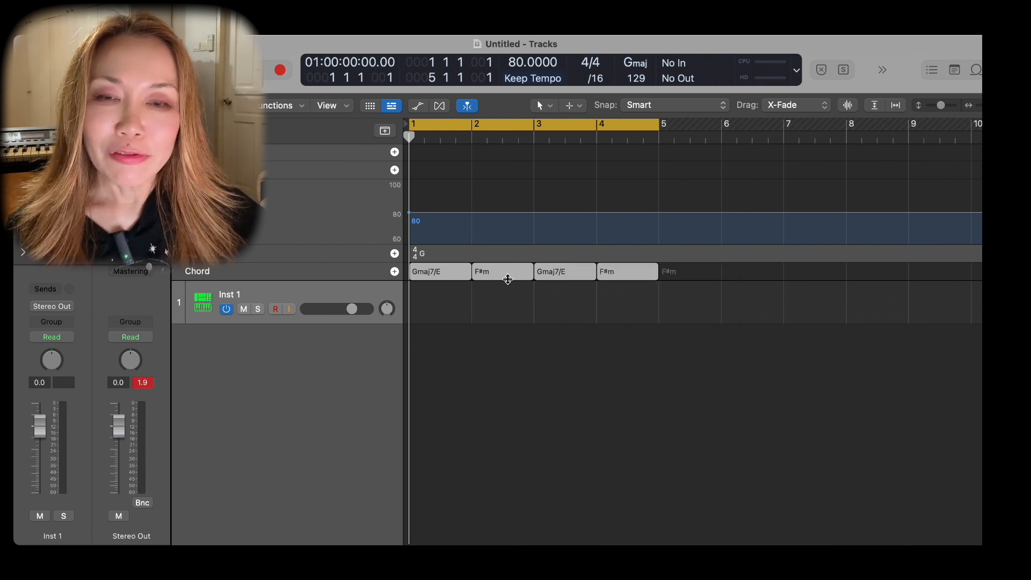
Step: Double the chord rhythm of the Gmaj7/E chord in bar 3 and the F#m chord in bar 4
right_click(560, 278)
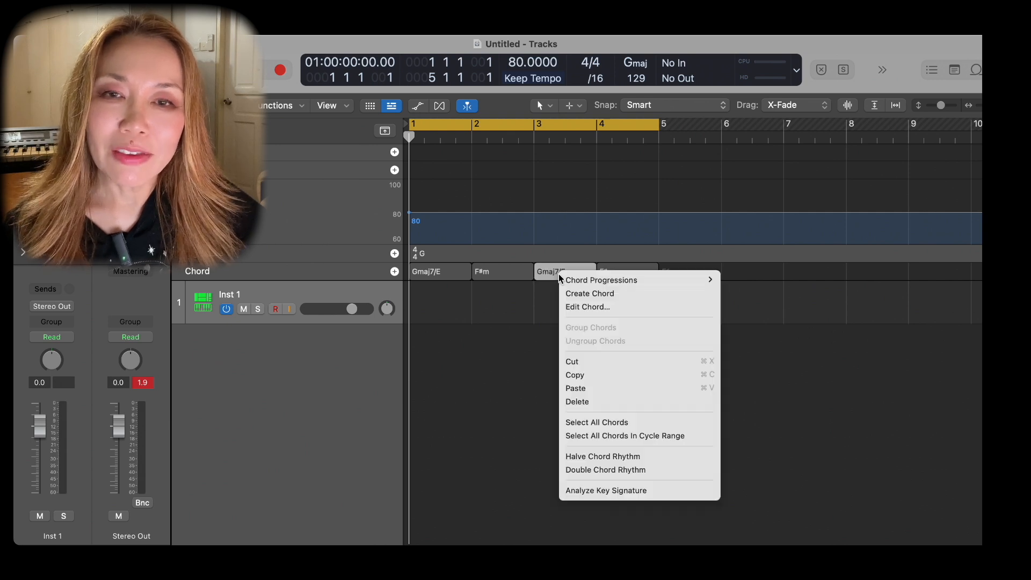
left_click(625, 470)
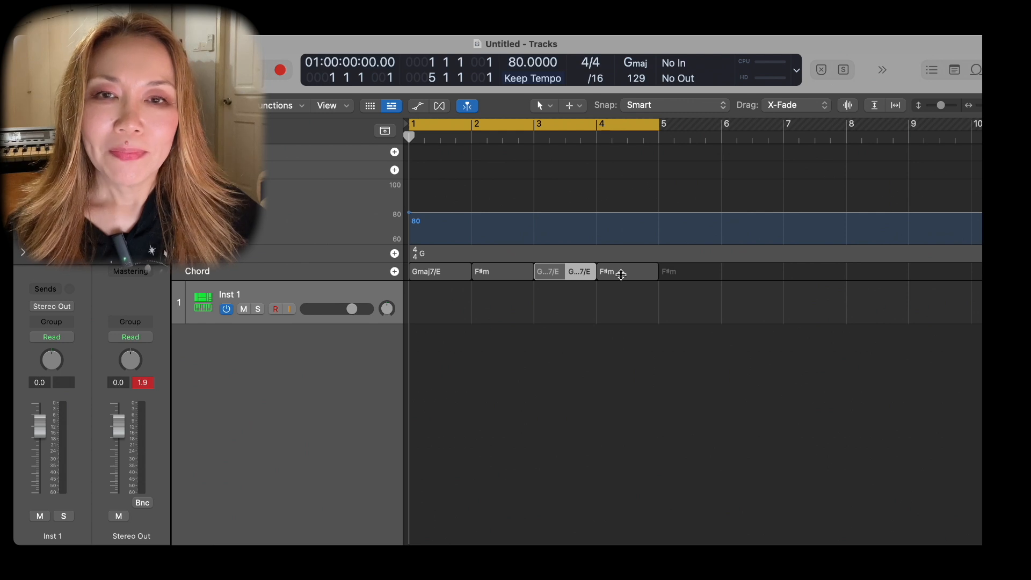
left_click(624, 272)
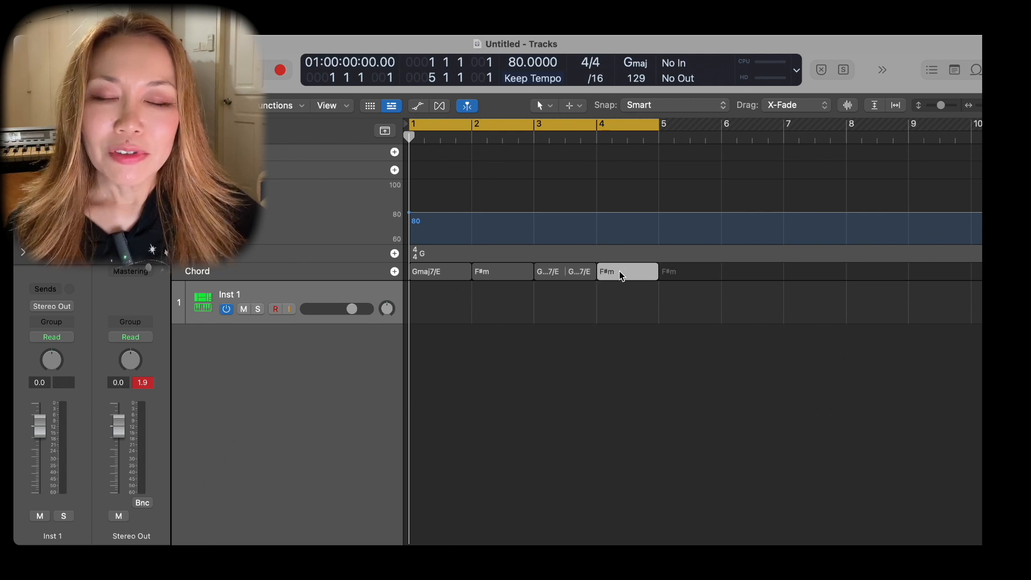
right_click(622, 276)
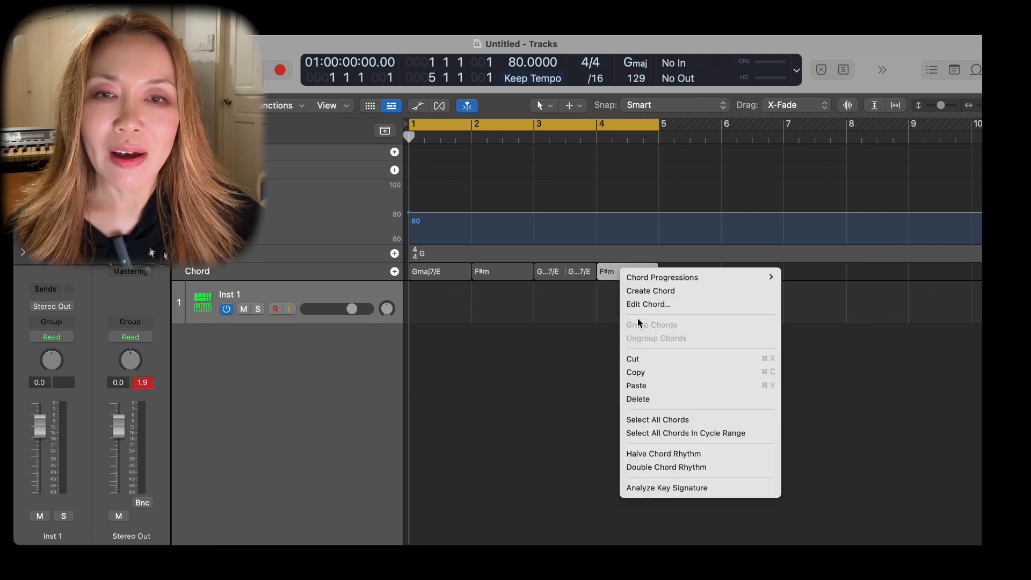
left_click(681, 467)
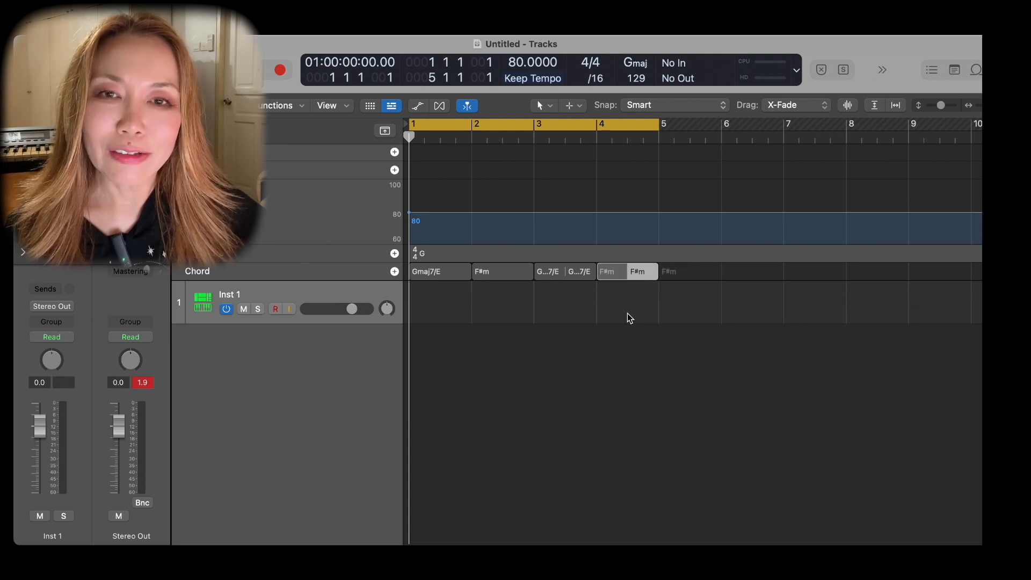
Step: Change the chord in the second half of bar 3 to A
double_click(582, 277)
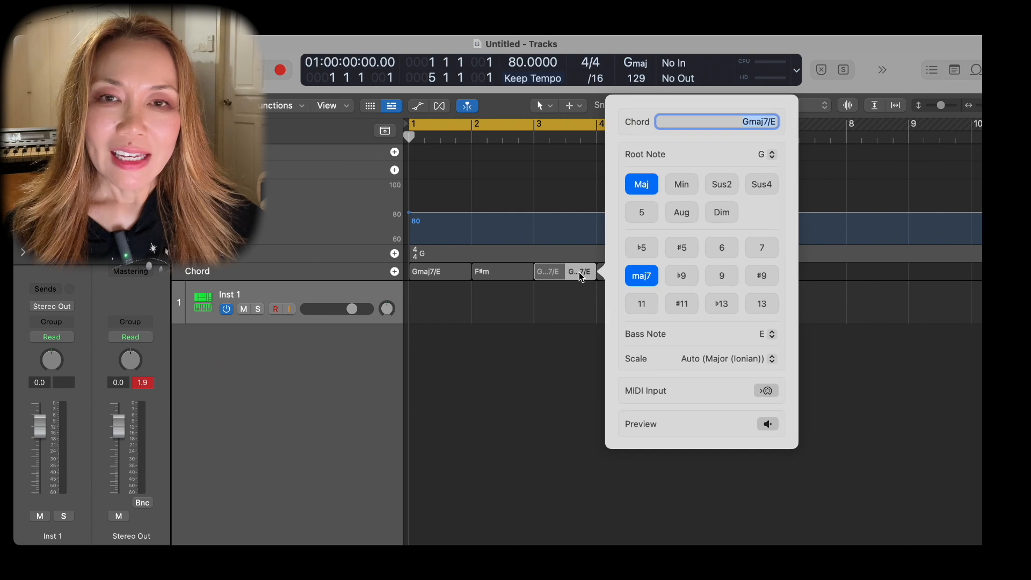
left_click(763, 155)
left_click(762, 195)
left_click(763, 334)
left_click(760, 206)
Step: Change the chord in the second half of bar 4 to B
key("Tab")
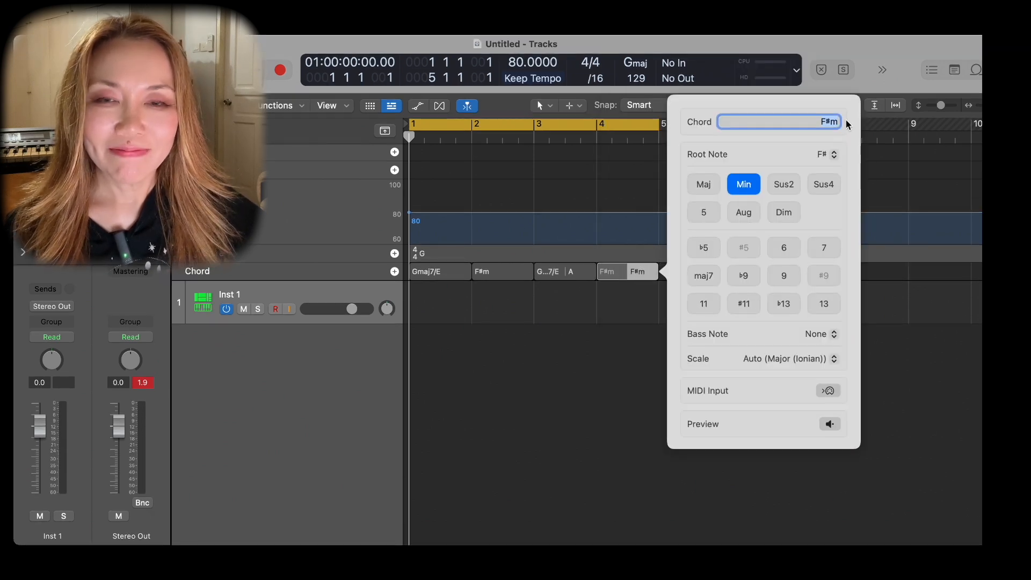
left_click(830, 154)
left_click(810, 268)
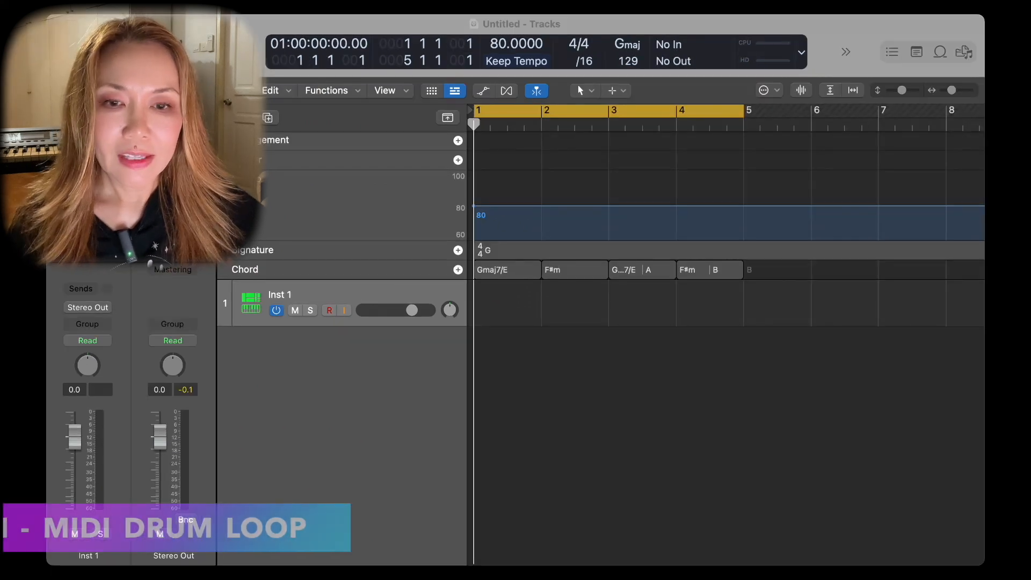
Step: Hide the global tracks and filter the Apple Loops by the Kits instrument and the Hip Hop/R&B genre
left_click(448, 119)
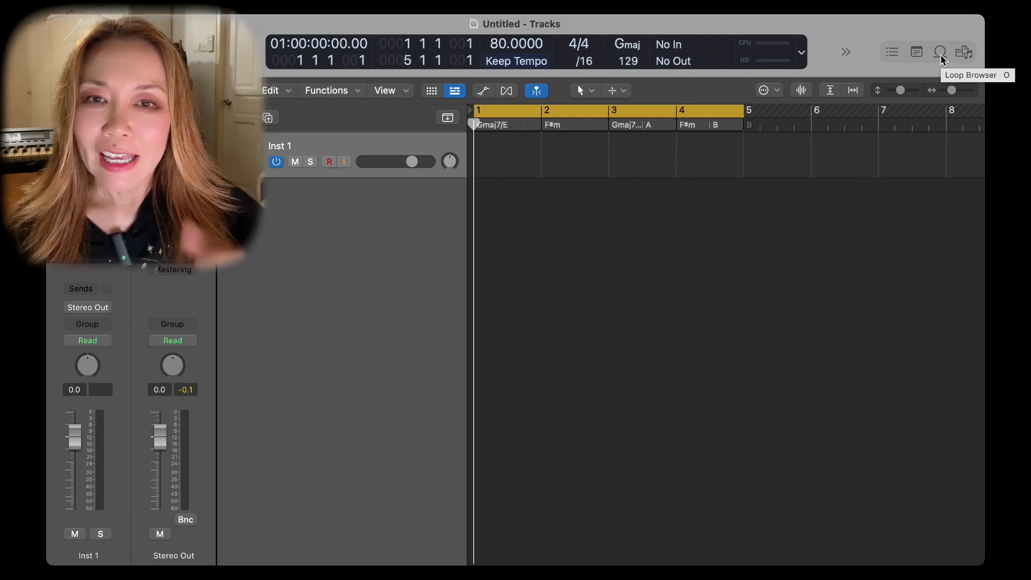
left_click(943, 57)
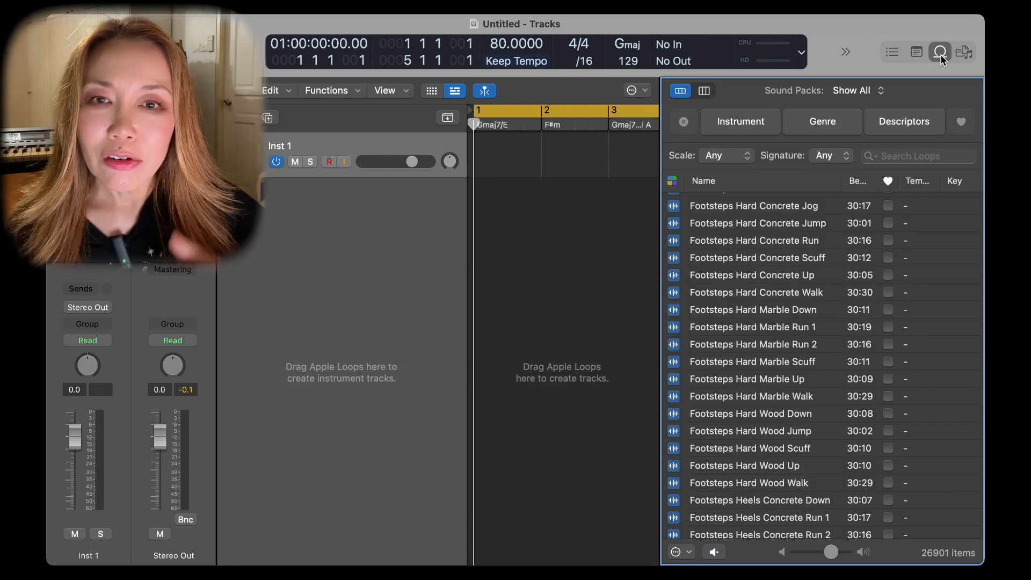
left_click(732, 124)
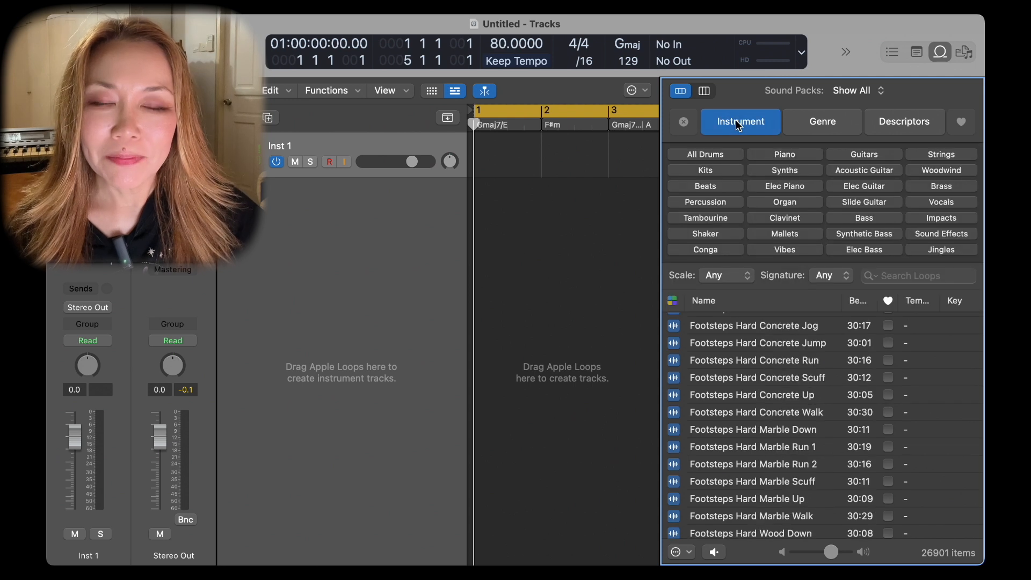
left_click(706, 173)
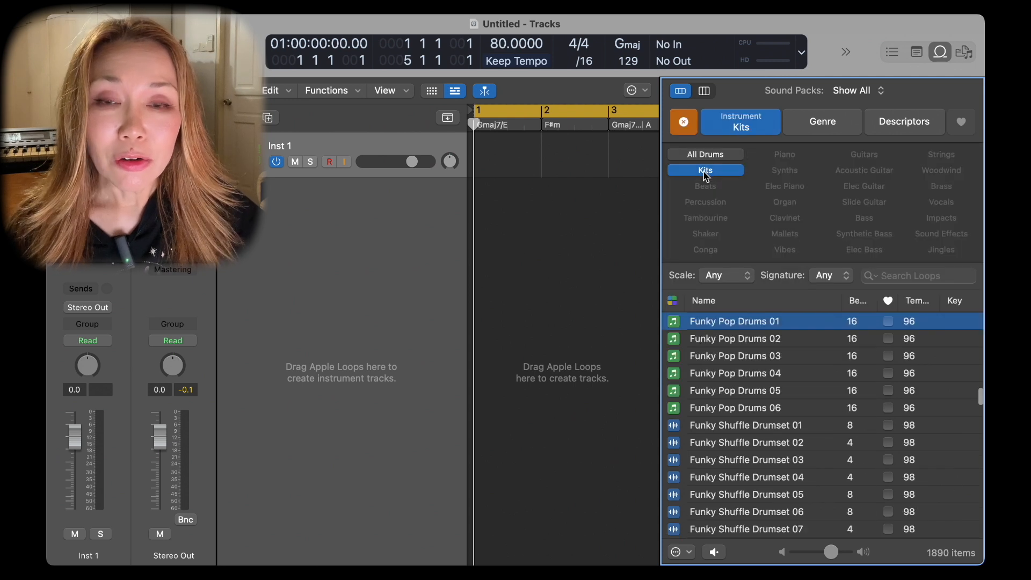
left_click(826, 129)
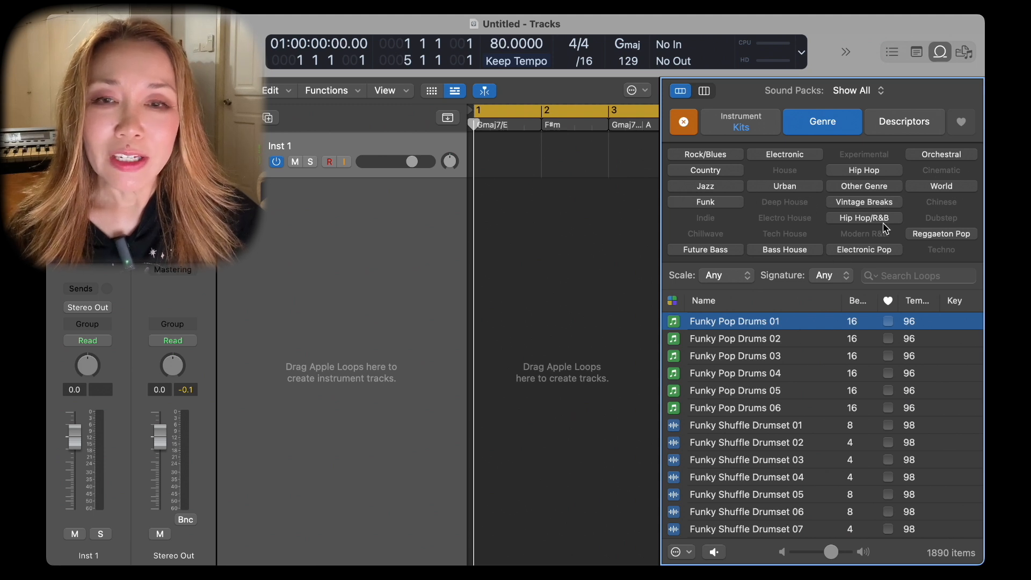
left_click(865, 217)
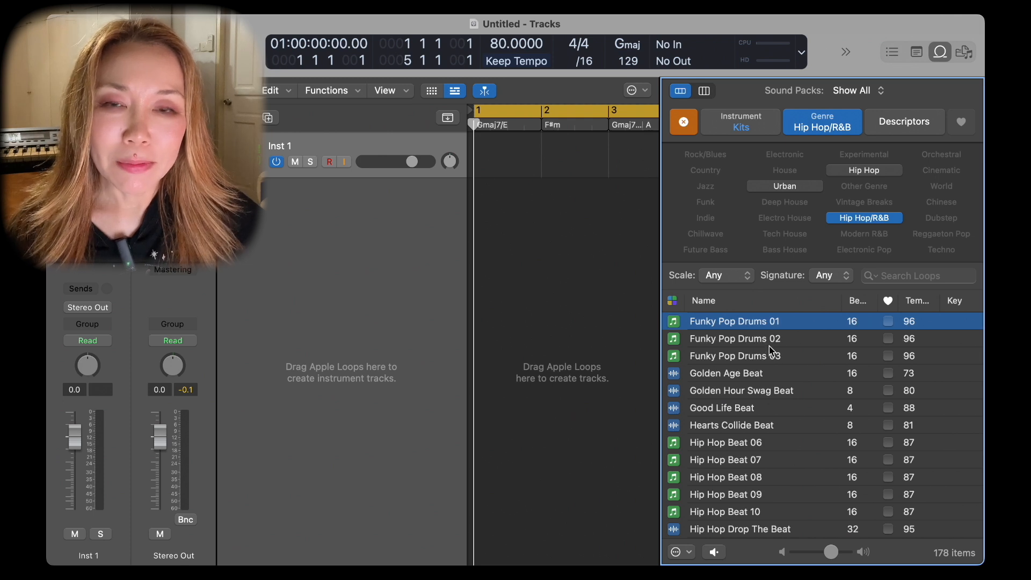
Step: Browse the filtered drum loops and place Funky Pop Drums 01 at bar 1 of the instrument track
key("Down")
key("Down")
left_click_drag(711, 325, 479, 180)
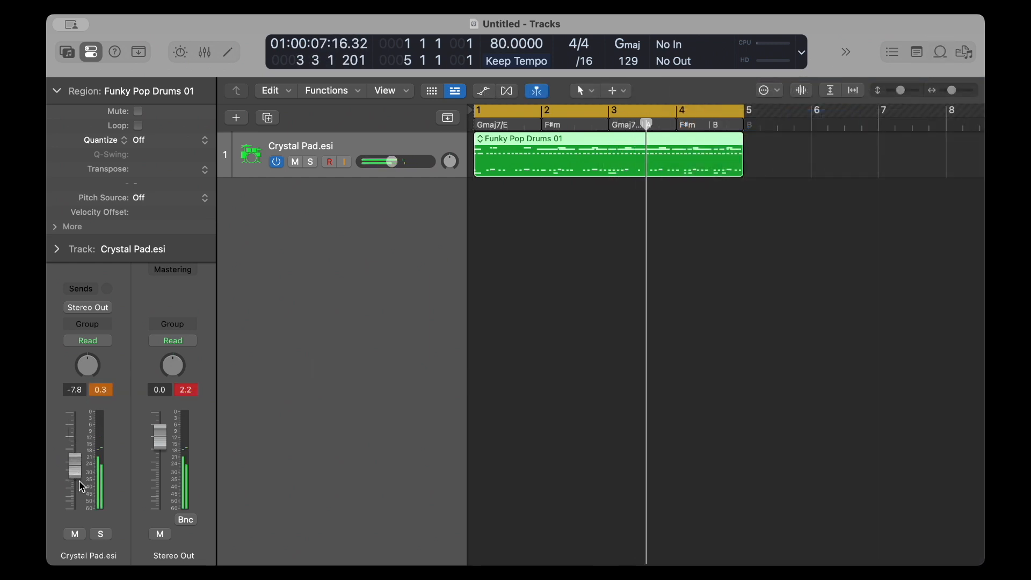
Step: Mute all C1 notes of the Funky Pop Drums 01 region in the Piano Roll and audition its other drum notes
left_click(187, 391)
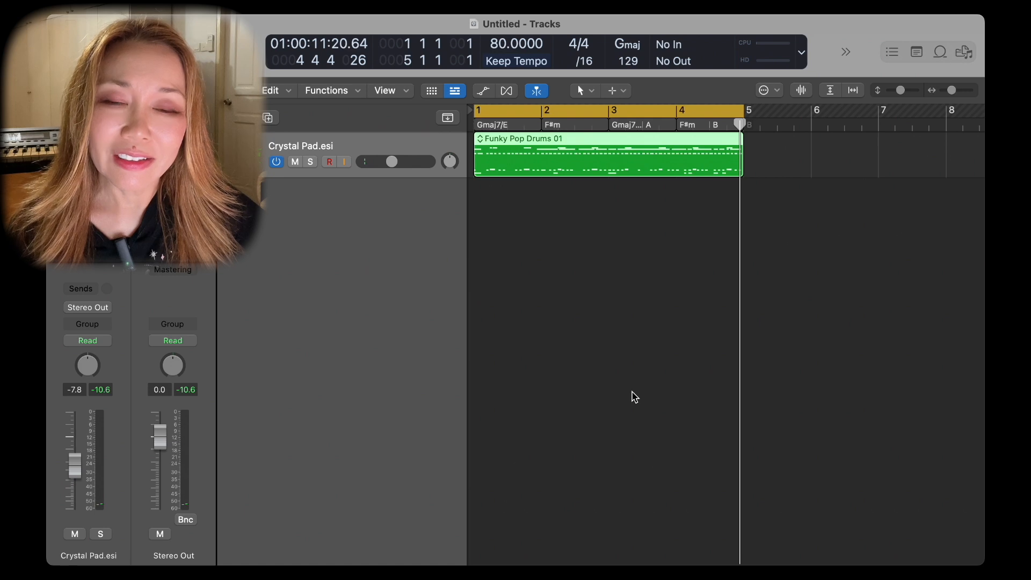
double_click(556, 163)
left_click_drag(585, 321, 586, 178)
scroll(400, 395, "down", 10)
left_click(403, 380)
key("ctrl+m")
left_click(394, 286)
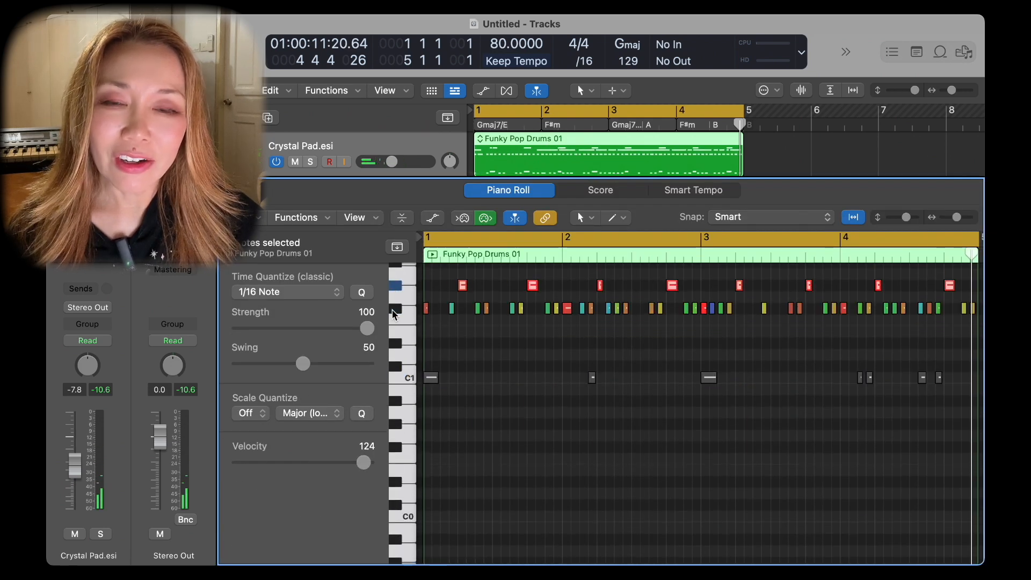
scroll(394, 311, "up", 15)
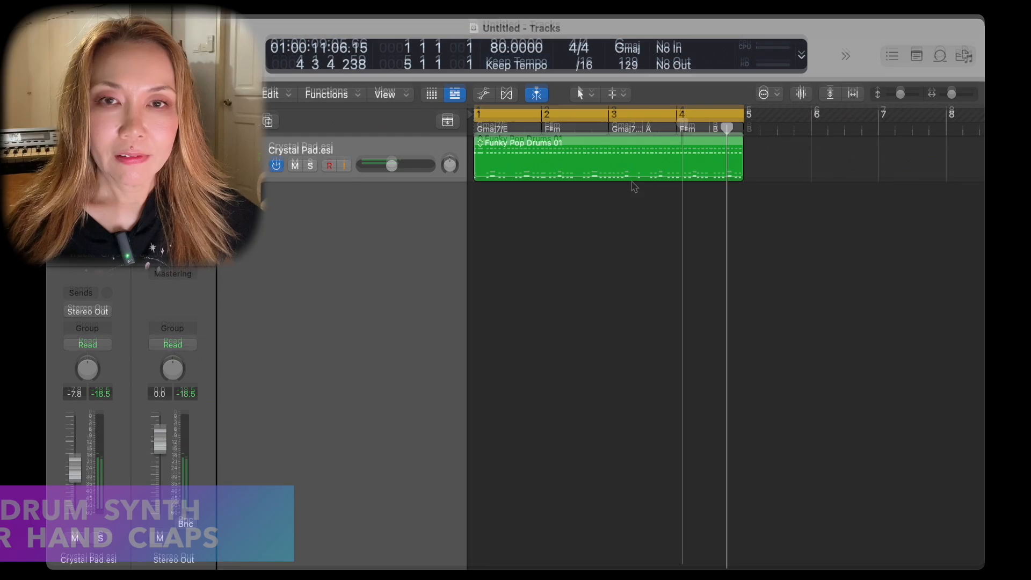
Step: Create a new software instrument track using the stereo Drum Synth
left_click(243, 121)
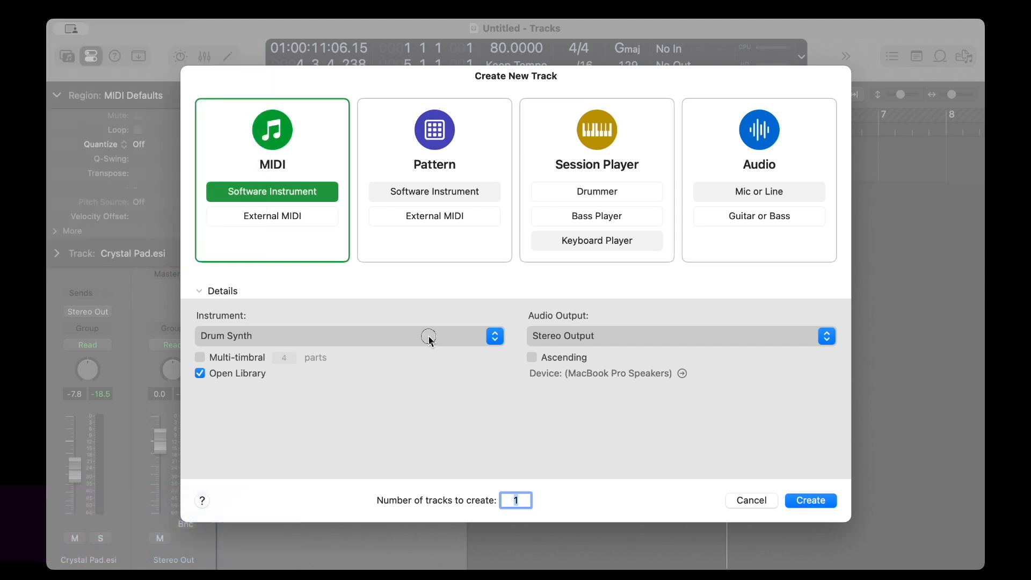
left_click(428, 336)
mouse_move(322, 355)
mouse_move(492, 380)
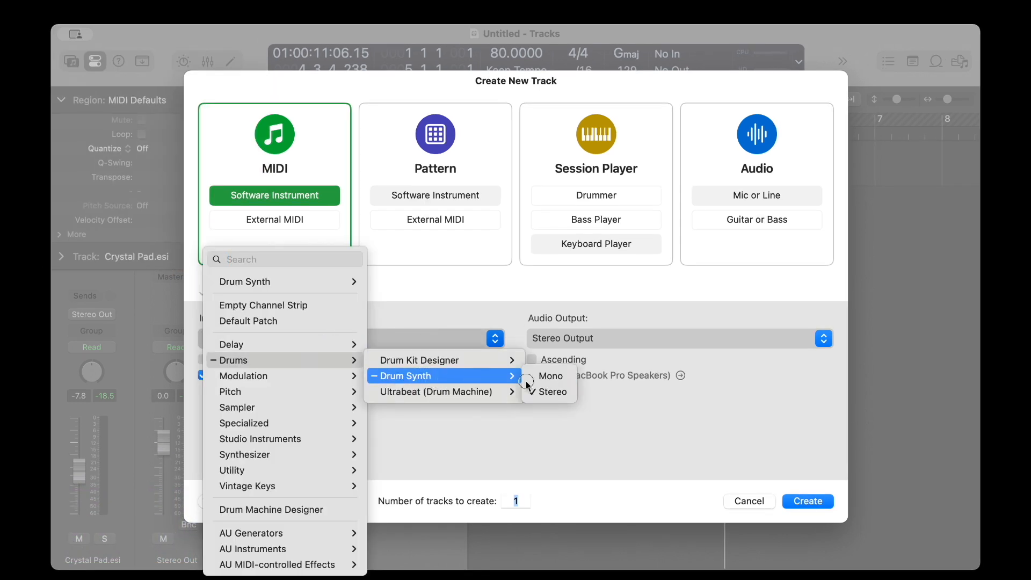
left_click(549, 392)
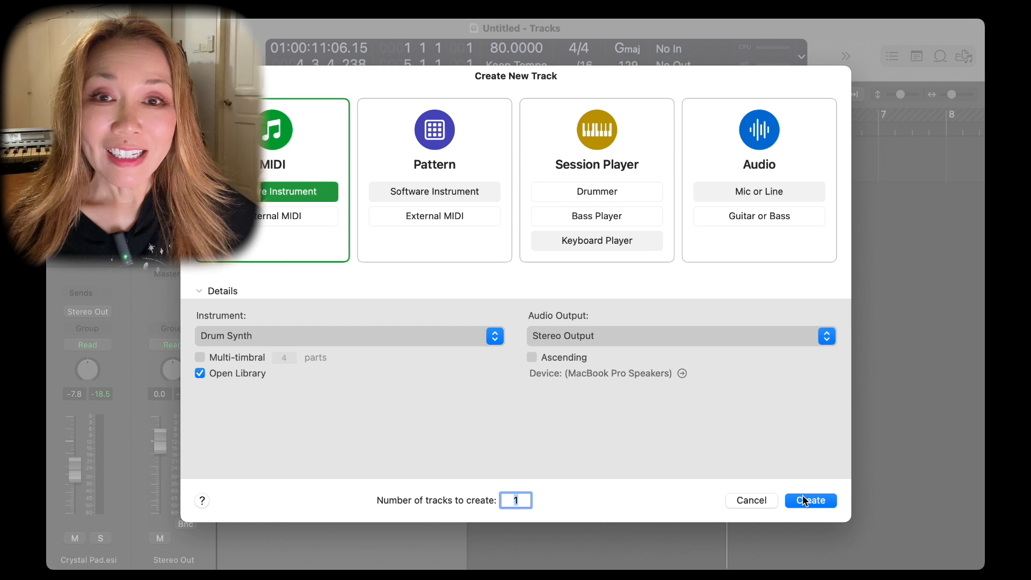
left_click(804, 500)
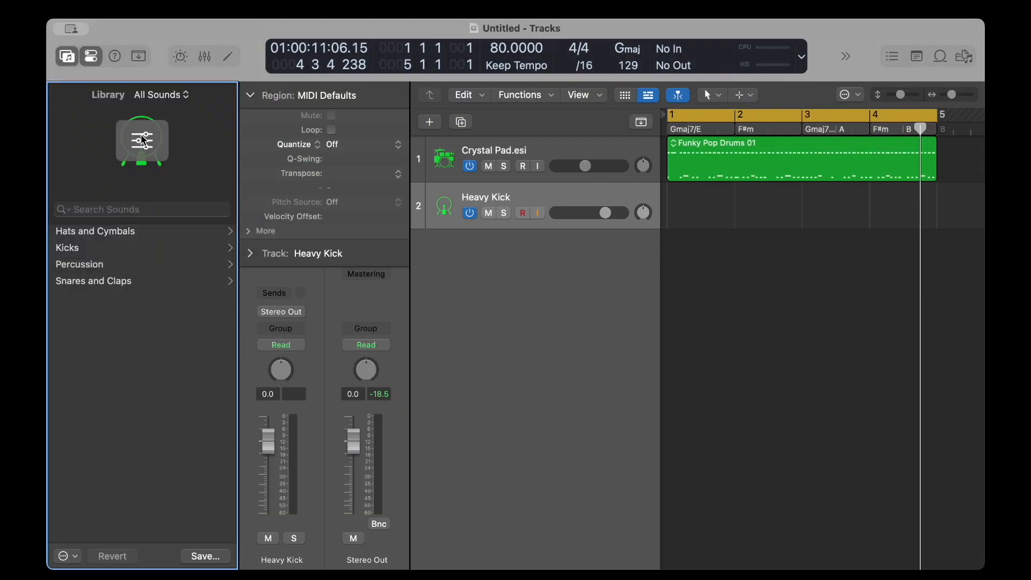
Step: Set the Drum Synth to Human Clap from Snares and Claps and lower its Tone to about the midpoint
left_click(142, 141)
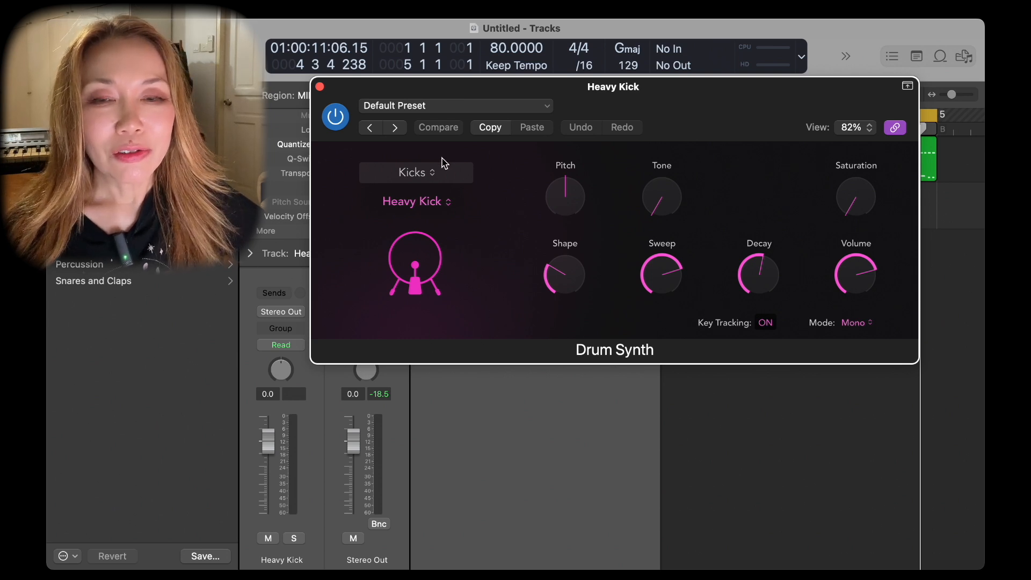
left_click(437, 177)
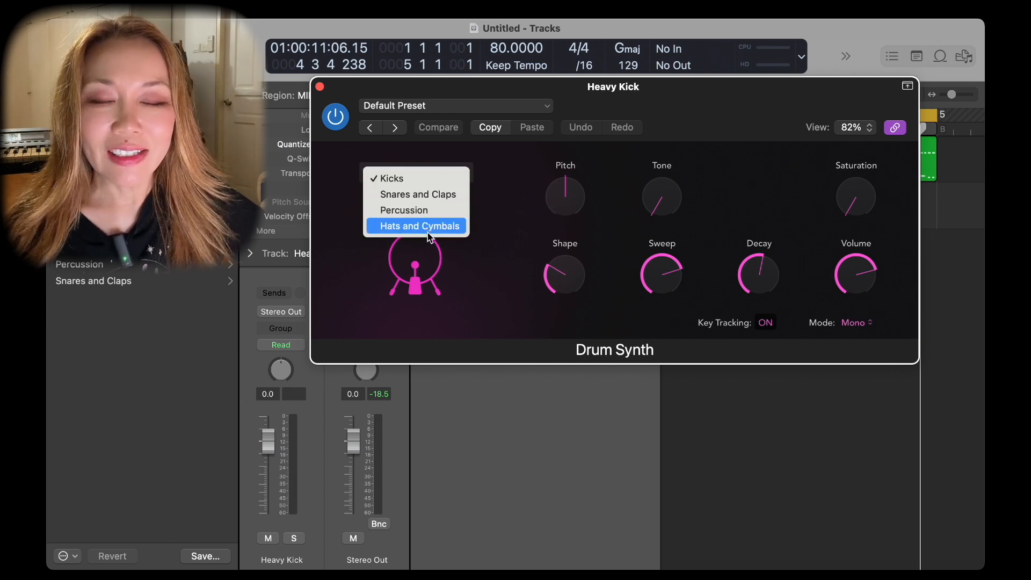
left_click(431, 196)
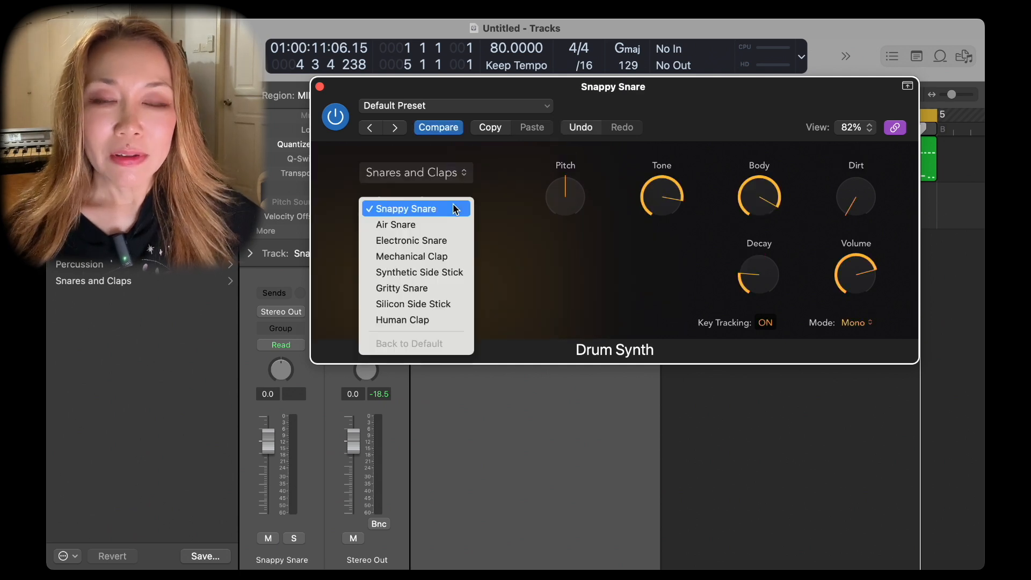
left_click(444, 320)
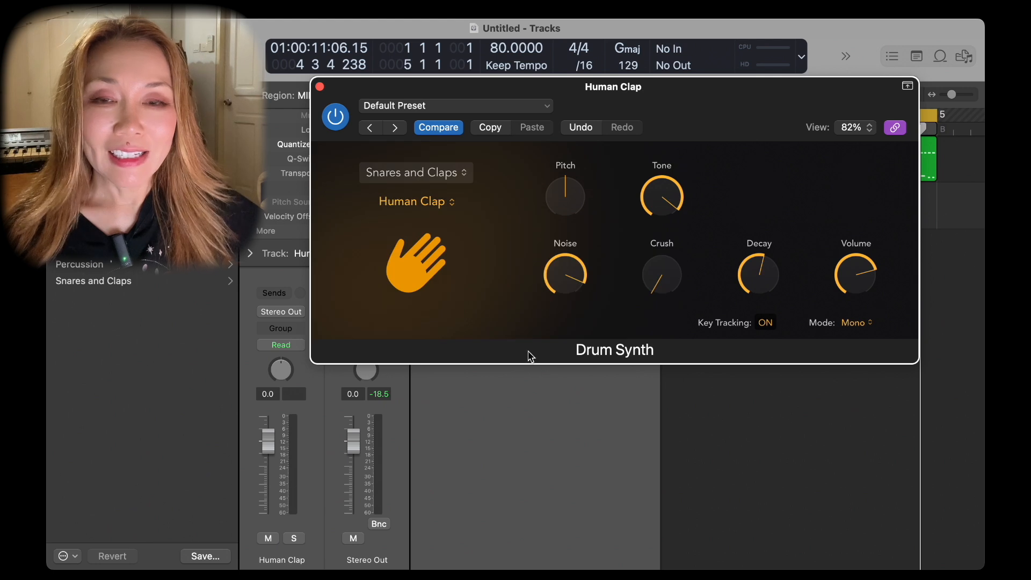
left_click(408, 263)
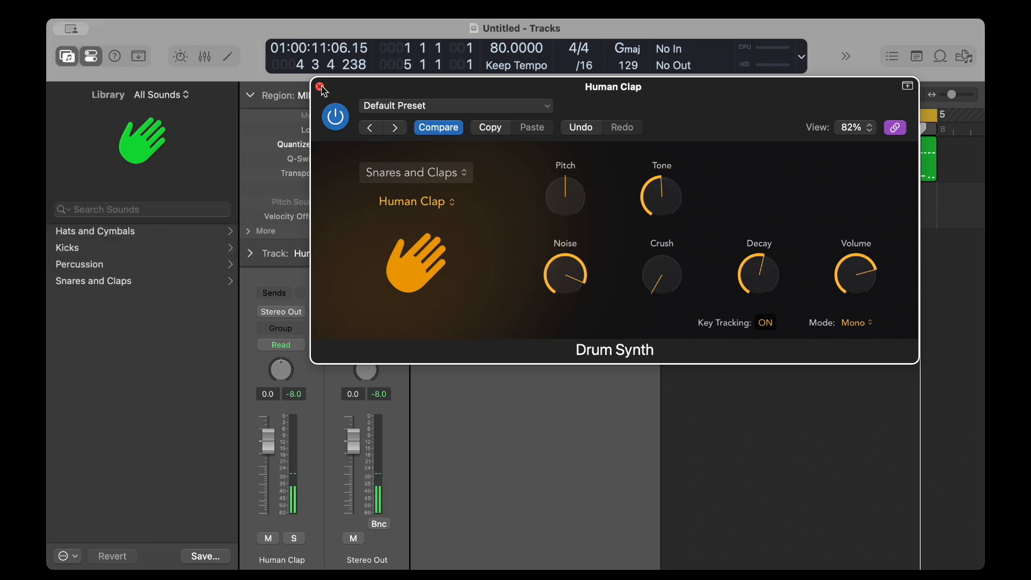
left_click(320, 86)
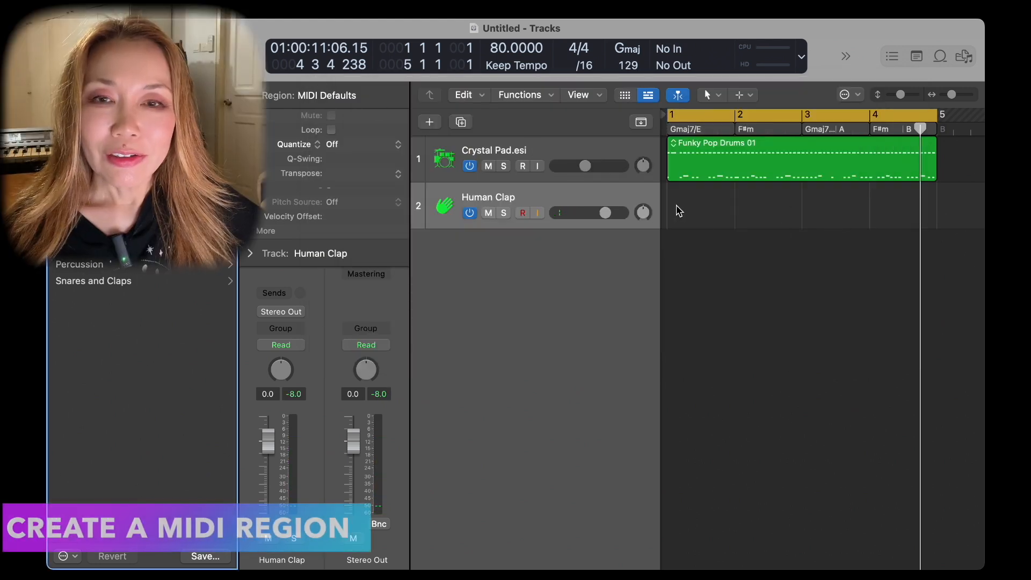
Step: Create an empty one-bar MIDI region at bar 1 of the Human Clap track and add a C3 note at 1 4 3
right_click(678, 212)
left_click(705, 214)
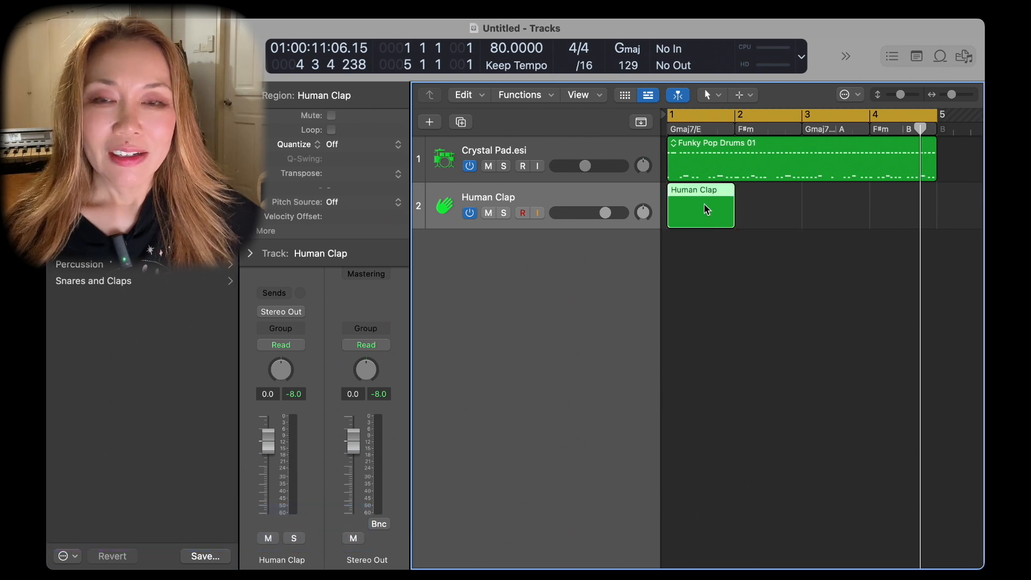
double_click(705, 207)
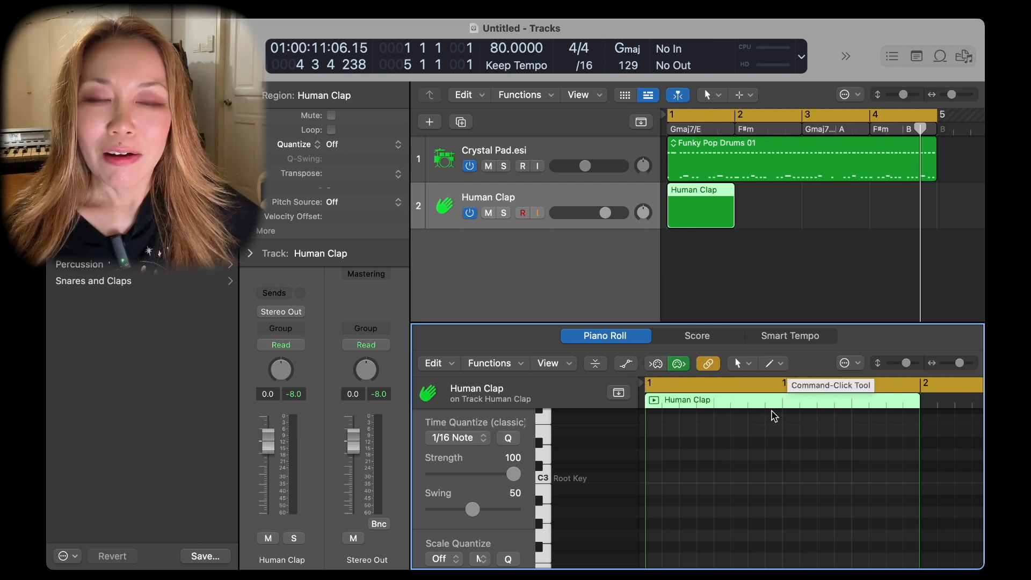
left_click(892, 477, "super")
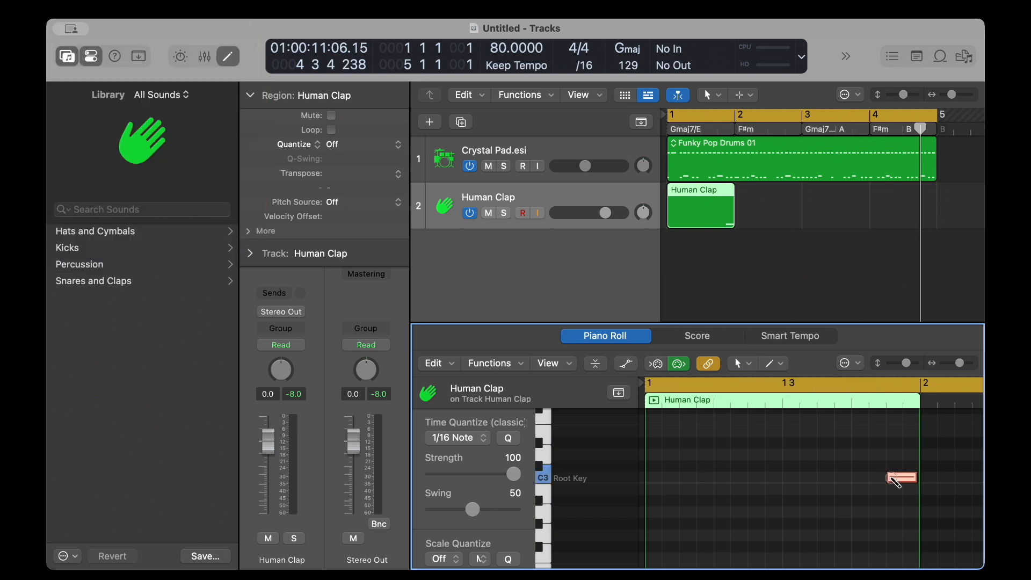
Step: Loop the Human Clap region up to the end of bar 4 and play the result
key("l")
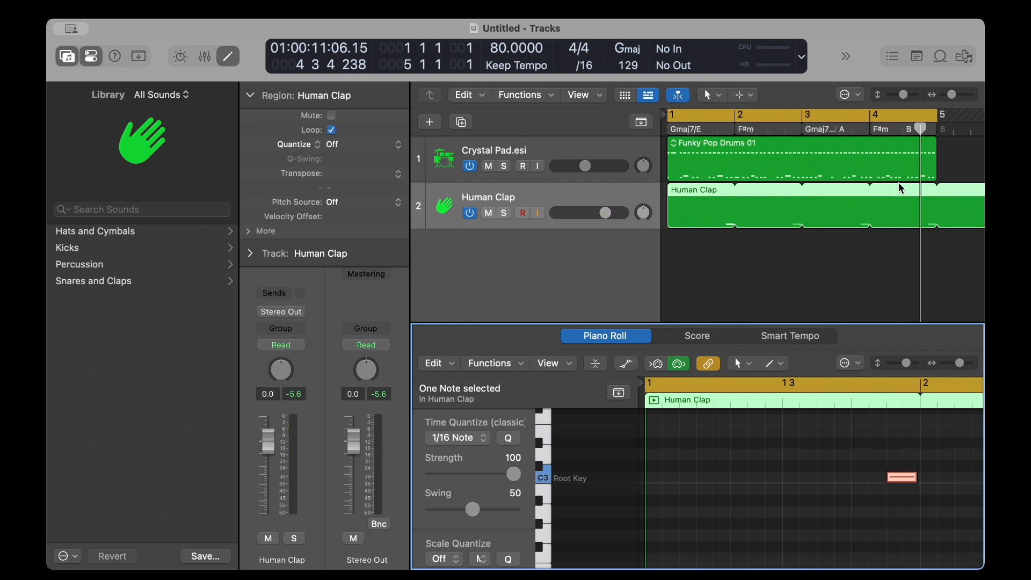
left_click_drag(948, 190, 939, 192)
key("space")
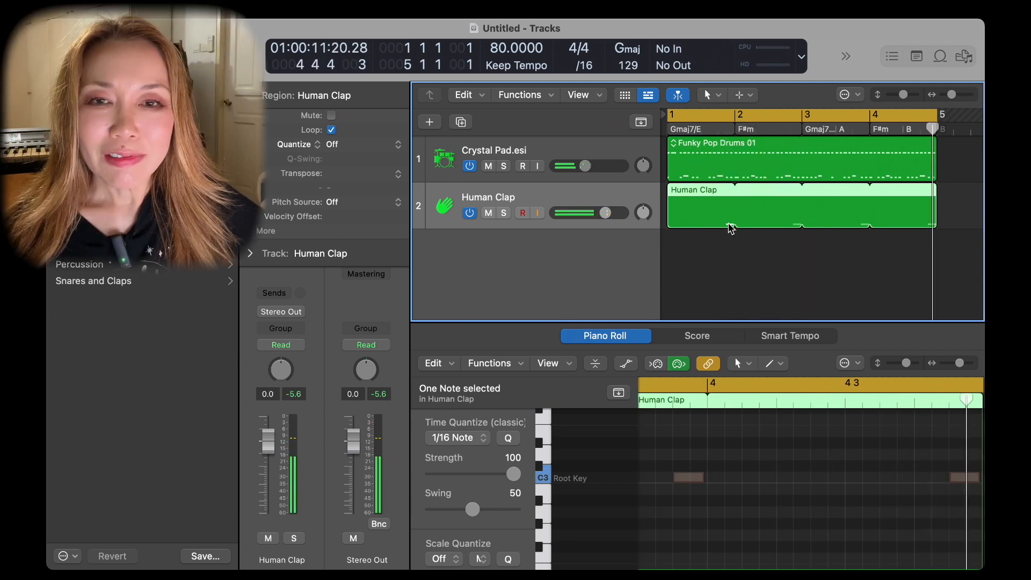
Step: Lower the clap note's velocity to 83 and the Human Clap track's volume to -17.2 dB while listening
scroll(711, 506, "left", 5)
scroll(705, 504, "left", 5)
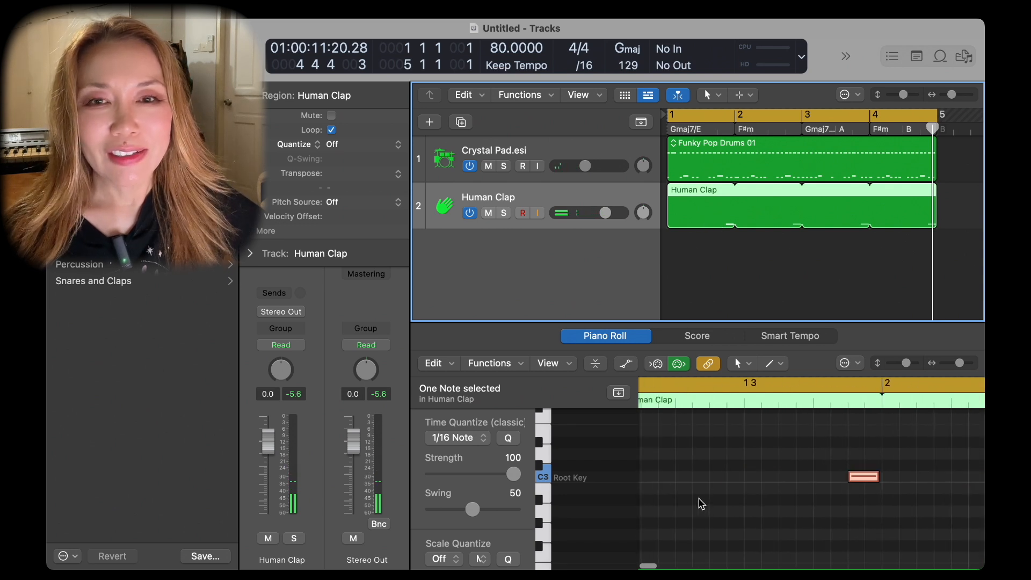
scroll(774, 493, "right", 3)
scroll(773, 492, "down", 1)
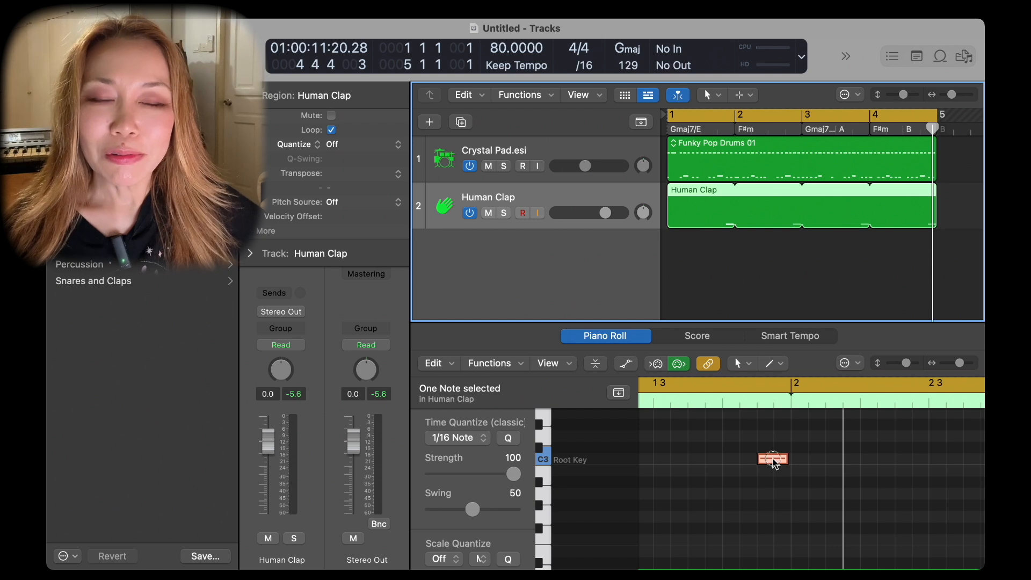
double_click(771, 465)
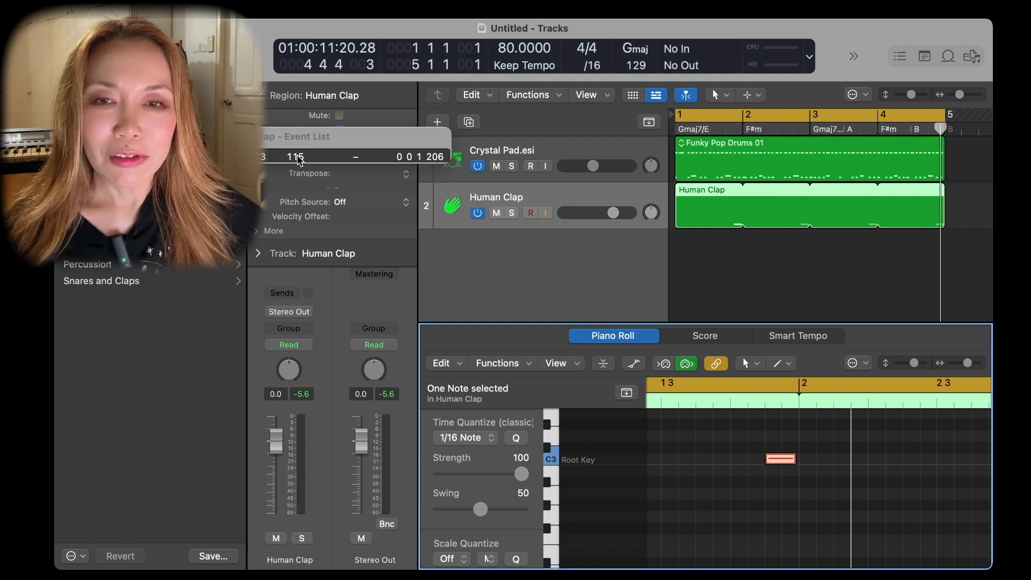
mouse_move(296, 156)
left_mouse_down()
mouse_move(298, 246)
mouse_move(331, 184)
mouse_move(304, 160)
left_mouse_up()
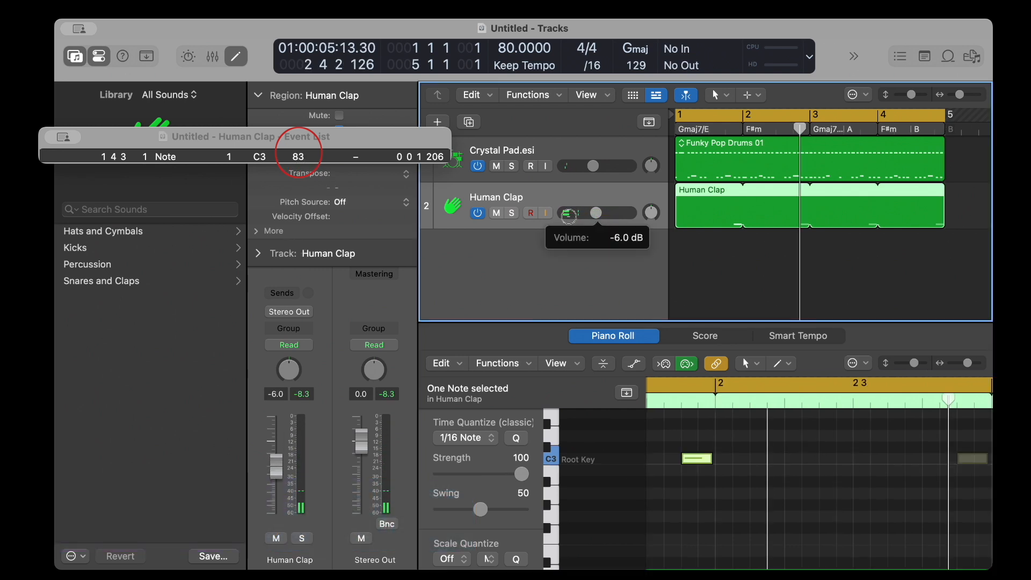
left_click_drag(596, 213, 593, 213)
key("space")
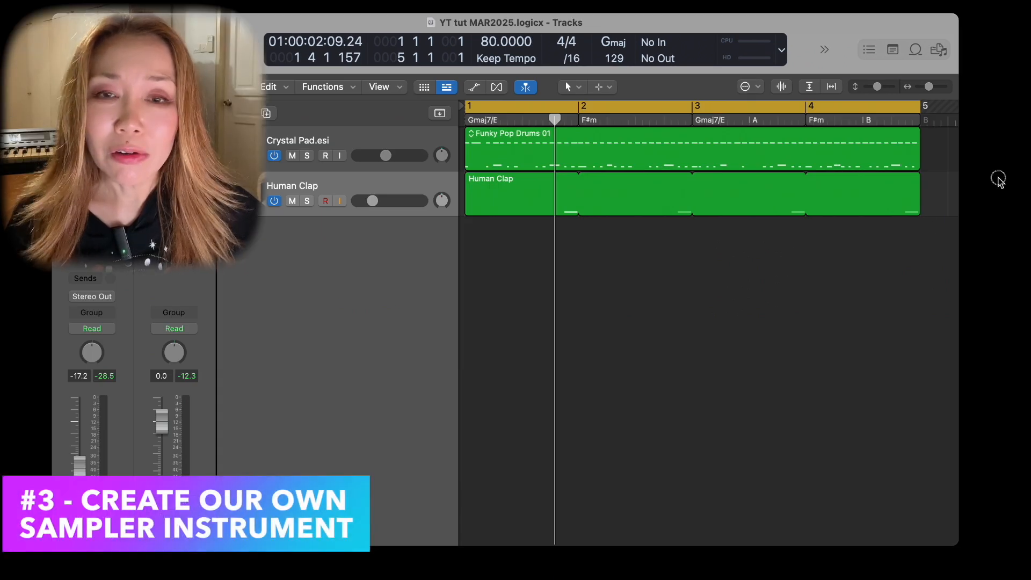
Step: Add the OB12_2 audio file to a new track and keep only its part from about 3 1 2 onward, moved to bar 1
left_click_drag(998, 179, 462, 250)
key("space")
key("super+t")
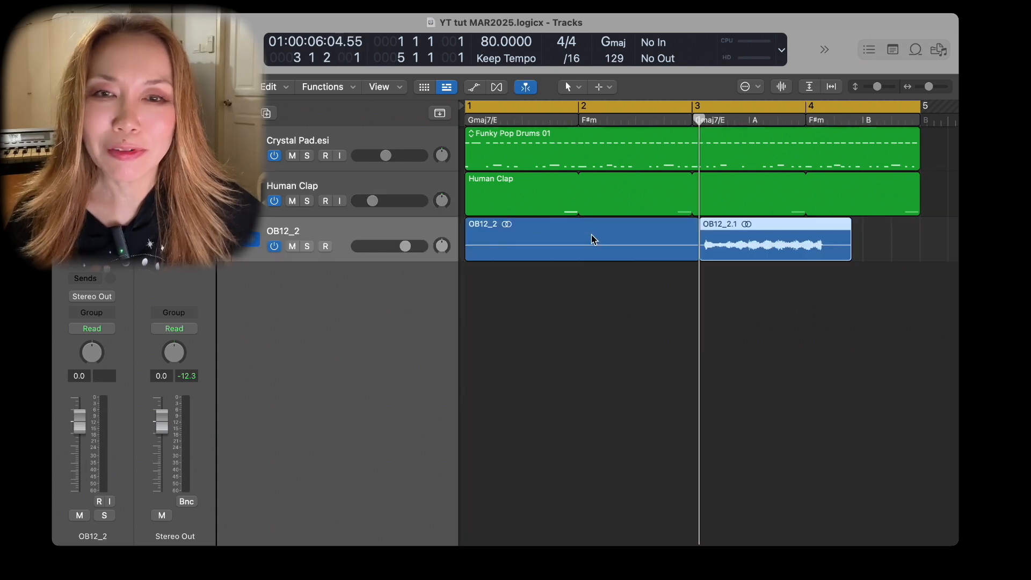
key("Delete")
left_click_drag(794, 233, 560, 242)
Step: Shorten the cycle range to end at 2 1 3, audition the OB12_2 track soloed and trim the silence off the region's end
left_click_drag(920, 110, 593, 123)
key("s")
key("space")
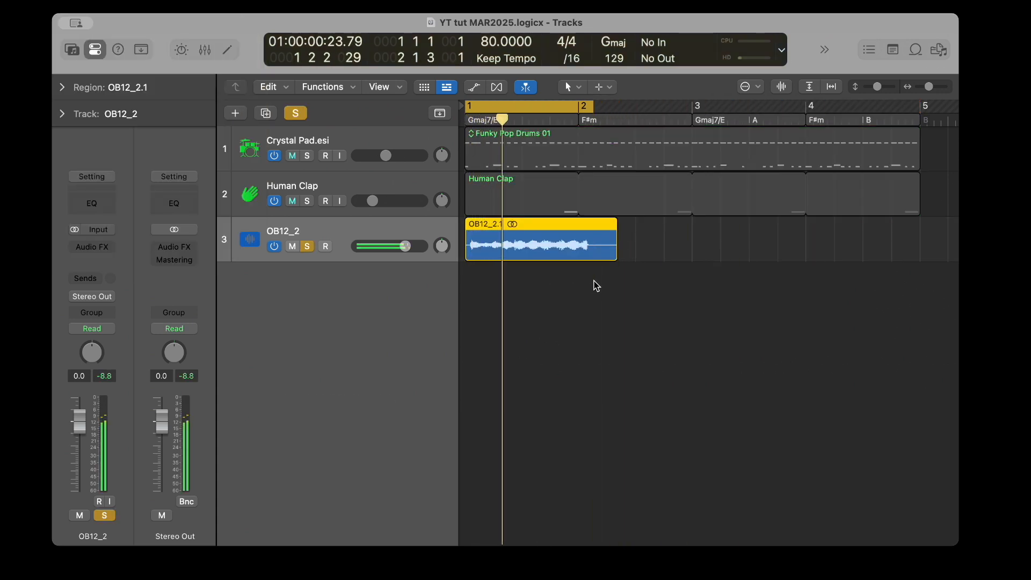
left_click_drag(616, 256, 589, 263)
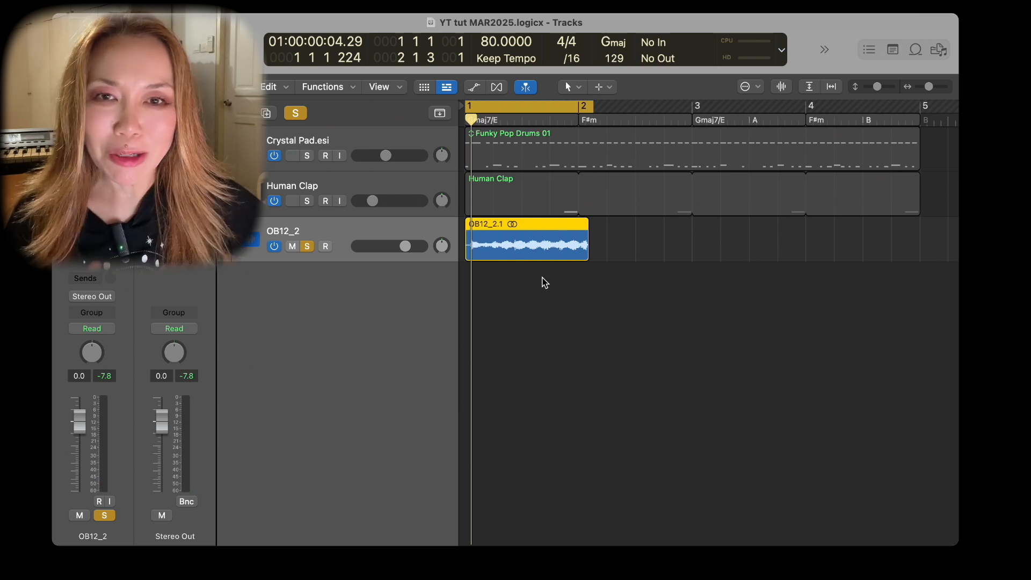
left_click(306, 246)
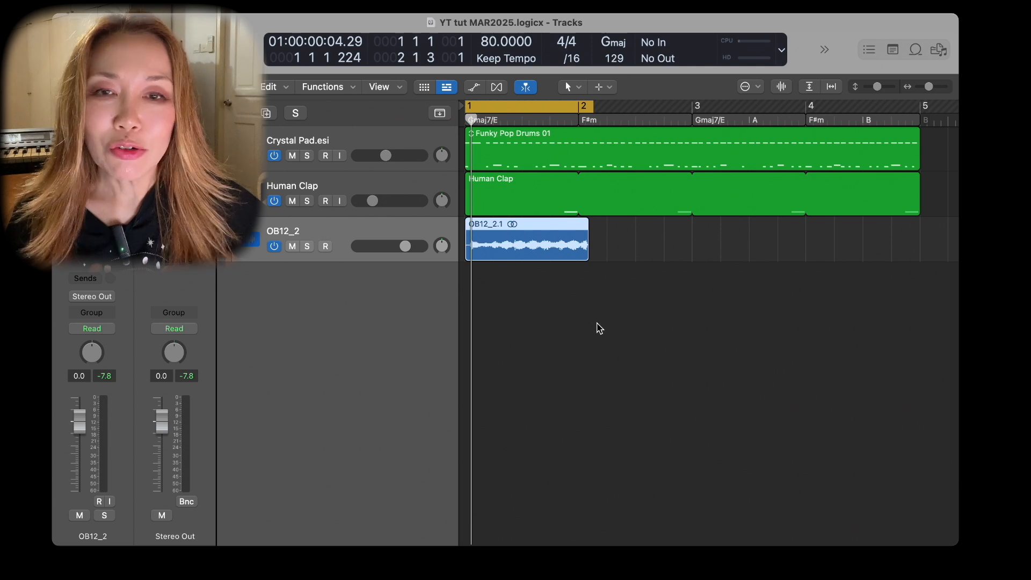
Step: Turn the trimmed OB12_2.1 audio region into a new Quick Sampler instrument track
left_click_drag(539, 236, 353, 301)
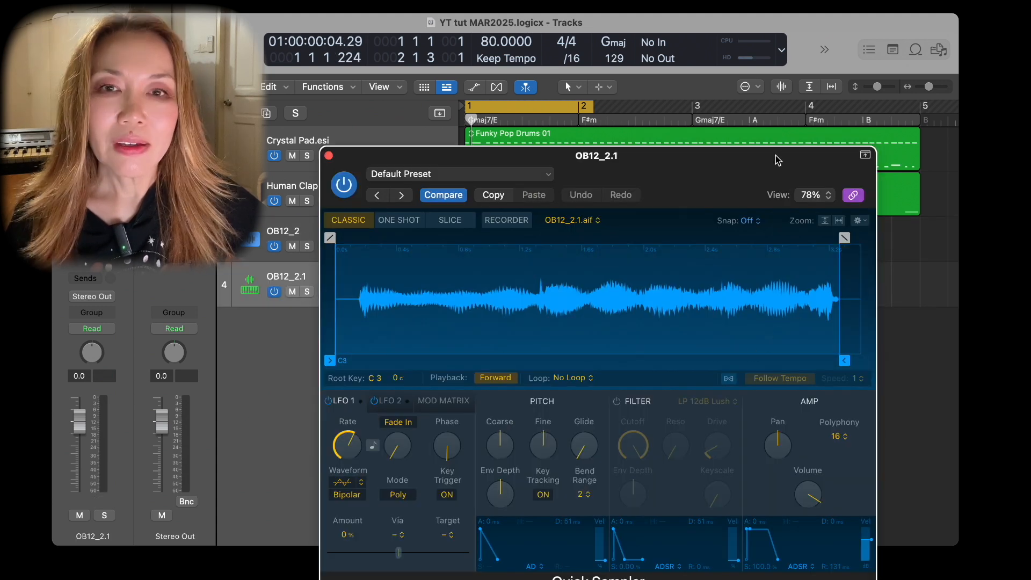
left_click_drag(776, 156, 790, 82)
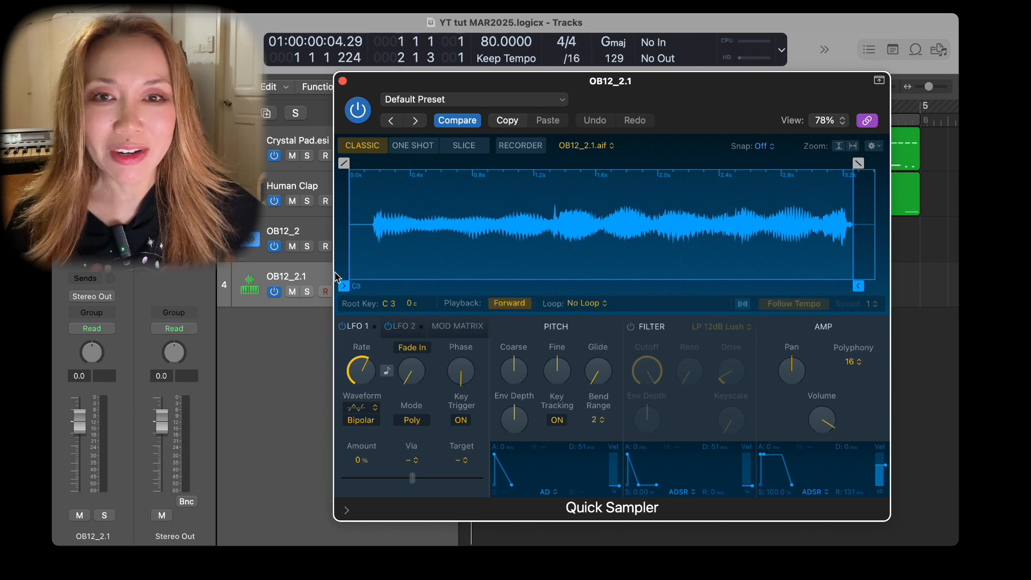
Step: Set the sample start to 0.145 s and the sample end to 1.33 s in Quick Sampler, auditioning the trimmed sample
left_click_drag(350, 275, 371, 277)
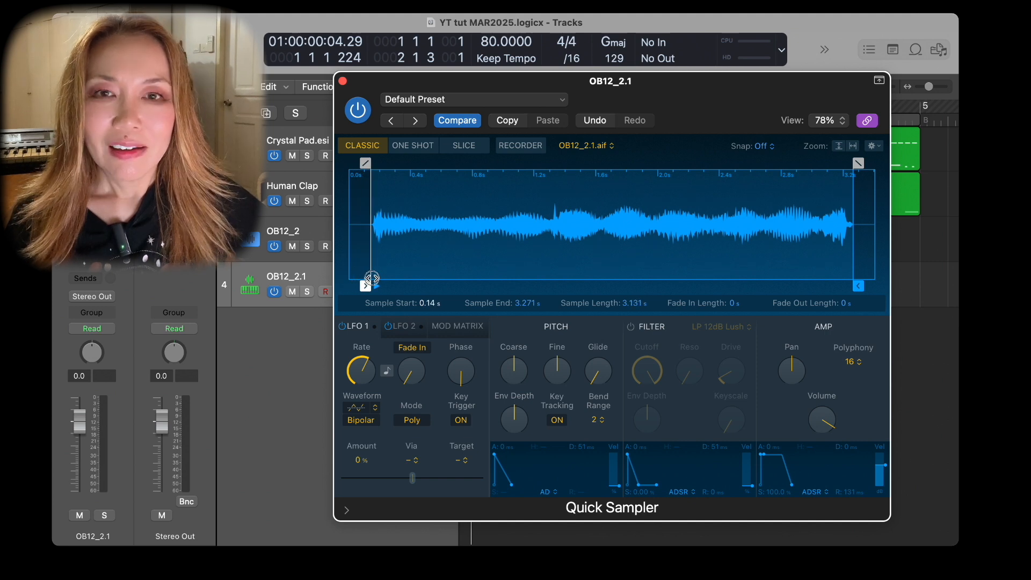
left_click(378, 287)
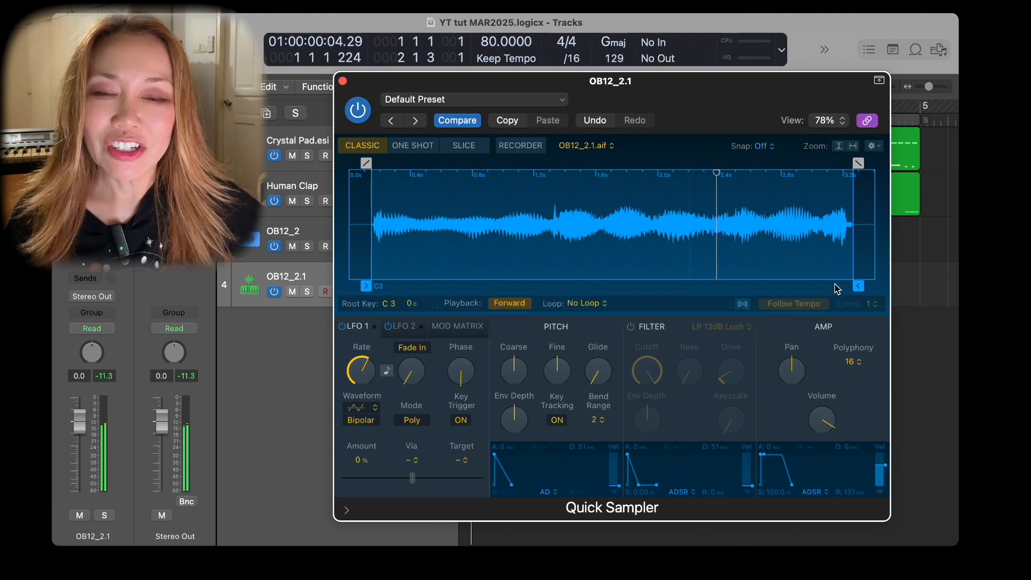
left_click_drag(859, 286, 558, 281)
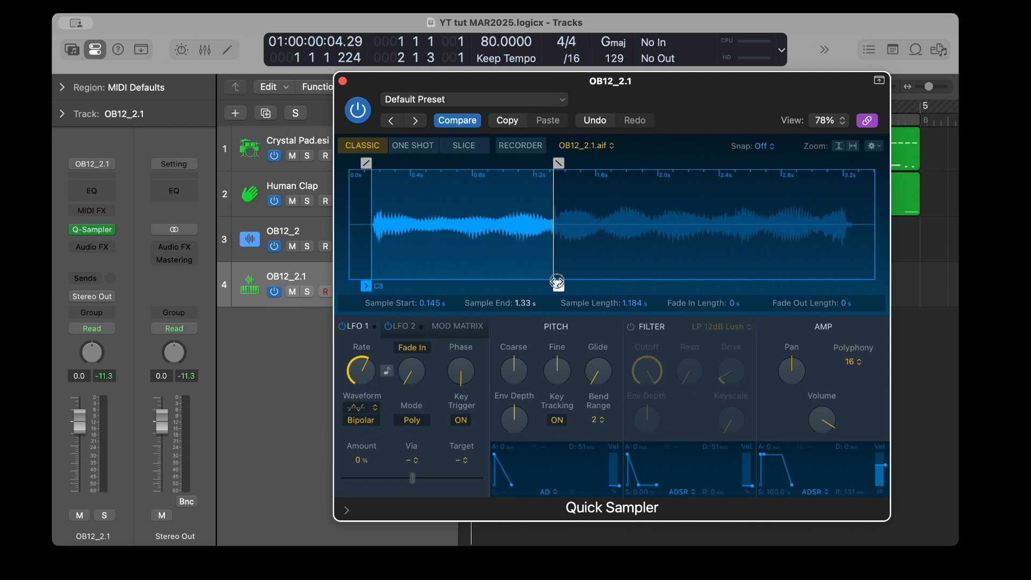
left_click(378, 288)
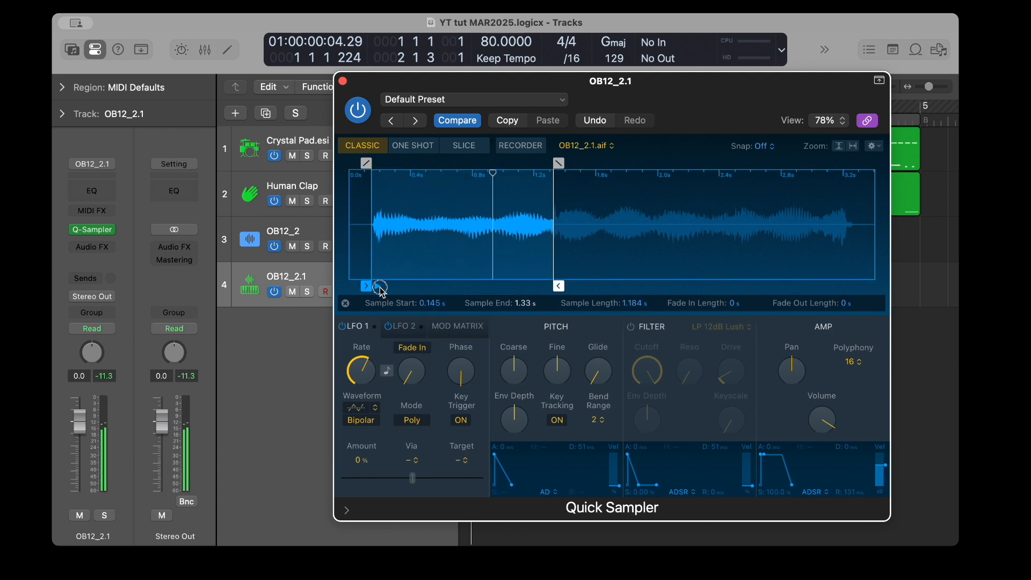
left_click(379, 287)
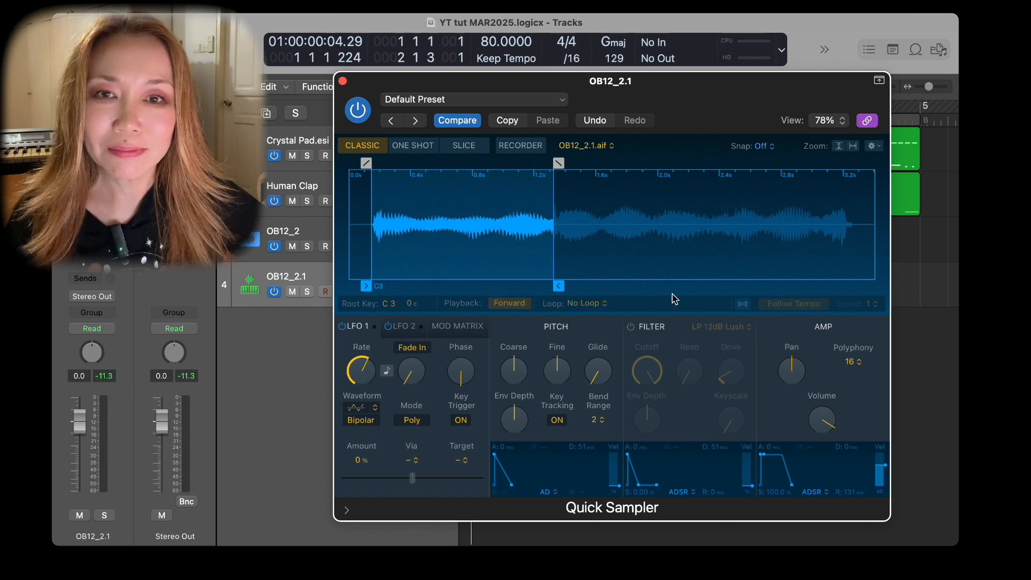
Step: Set the sample's loop mode to Forward and move the loop start to 0.683 s, auditioning the loop
left_click(605, 307)
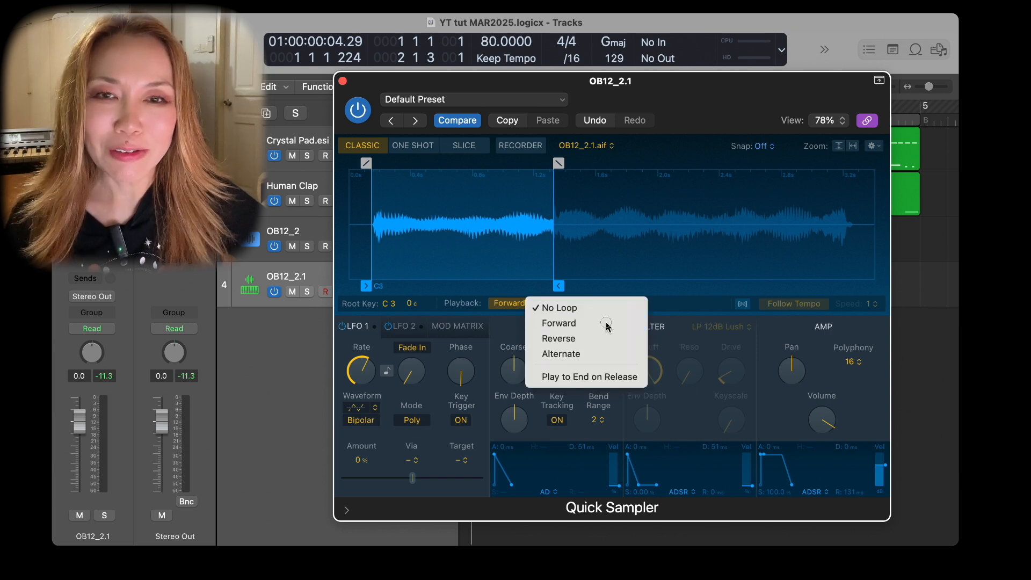
left_click(606, 323)
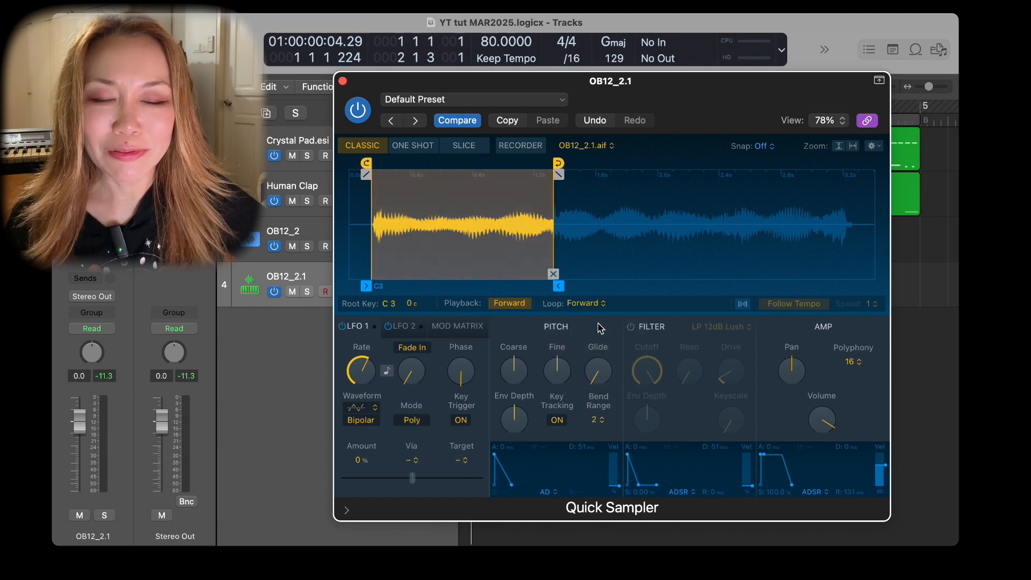
left_click(379, 288)
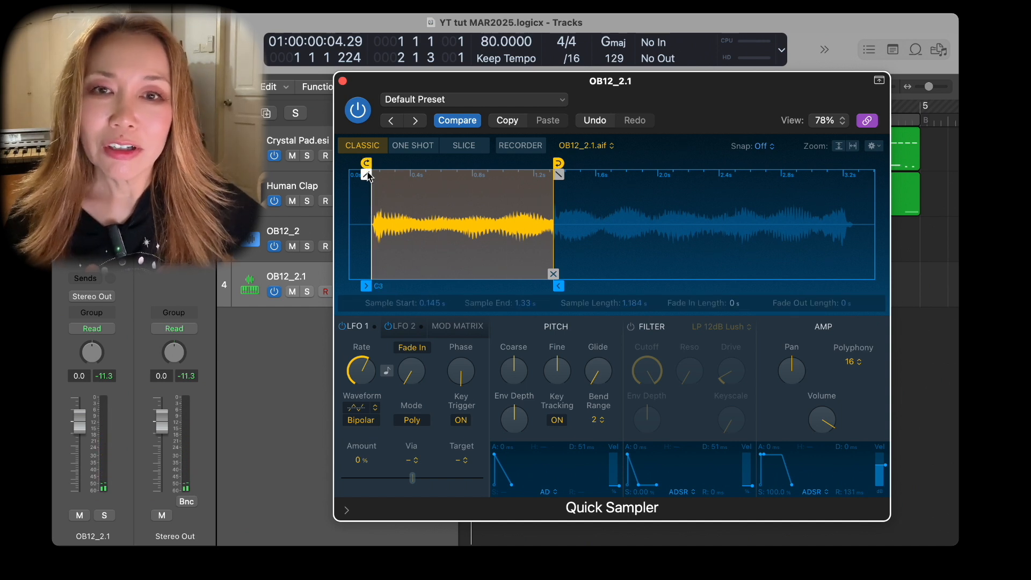
mouse_move(367, 163)
left_mouse_down()
mouse_move(475, 171)
mouse_move(450, 177)
left_mouse_up()
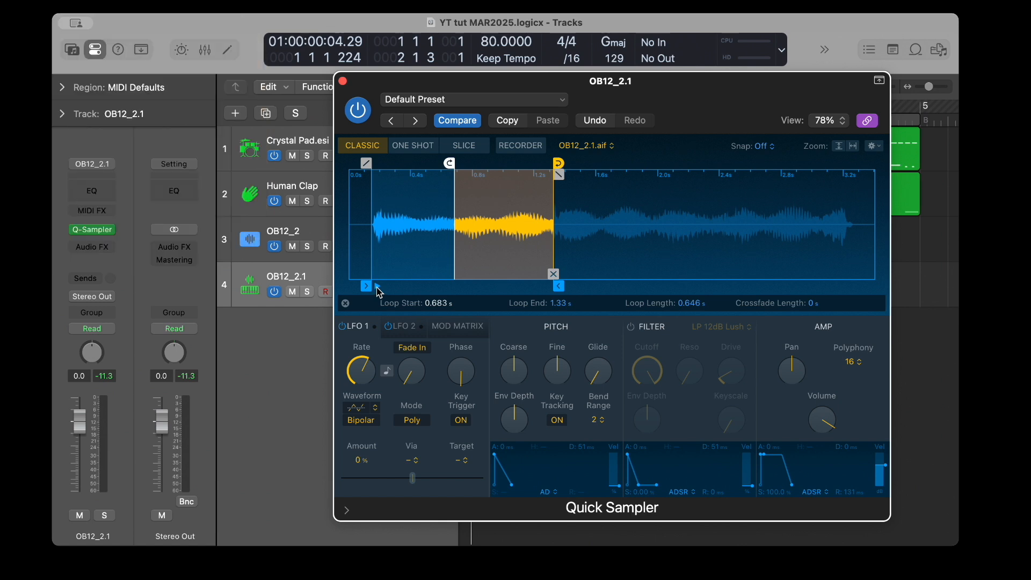
left_click(378, 288)
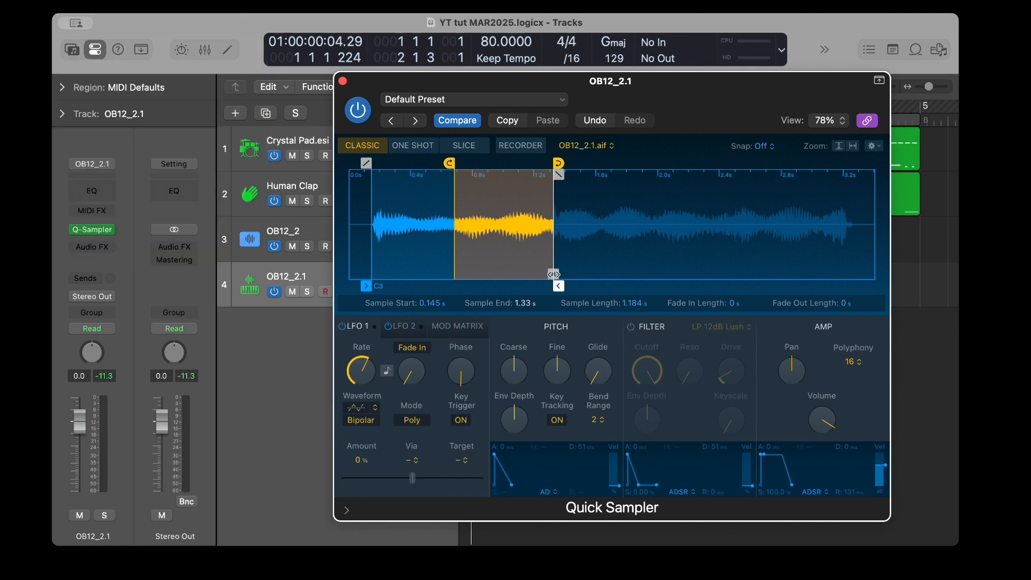
Step: Add a long crossfade to the loop, shift the loop slightly earlier in the sample and turn on Flex
left_click_drag(554, 274, 504, 286)
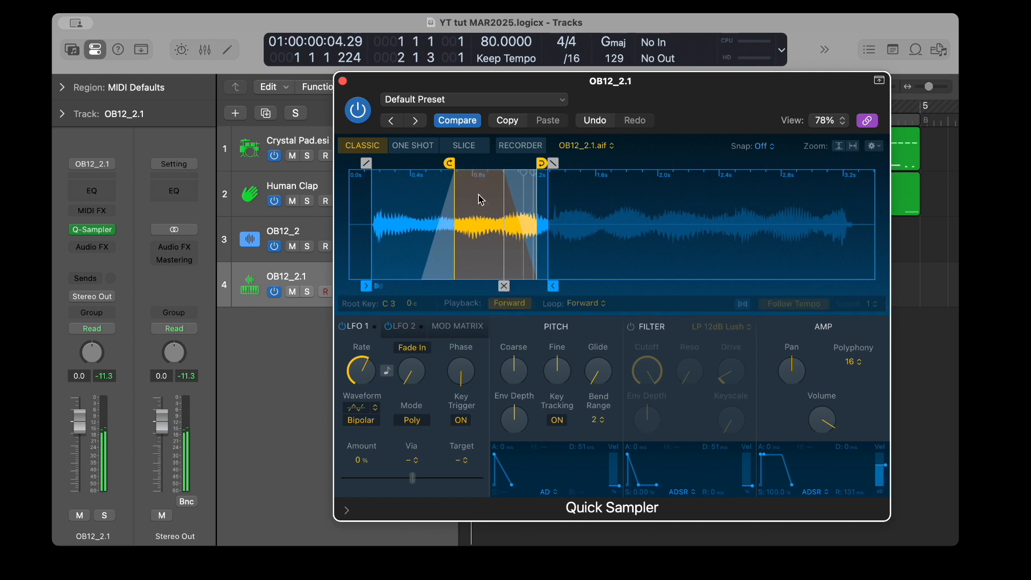
left_click_drag(456, 247, 444, 247)
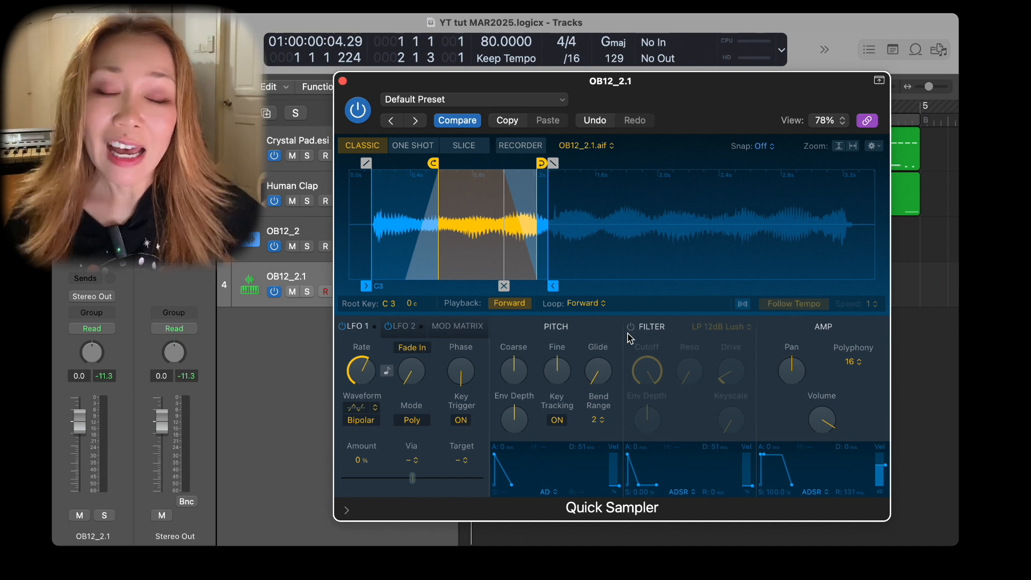
left_click(745, 306)
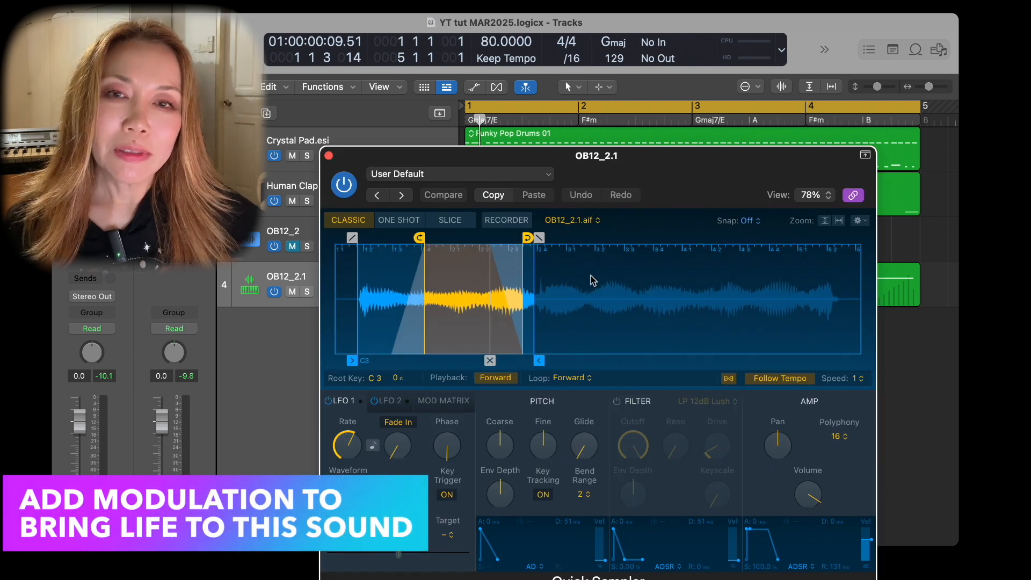
Step: Adjust the tempo-synced LFO 1 rate and route LFO 1 to Pitch with an amount of 33 cents
left_click_drag(693, 159, 699, 88)
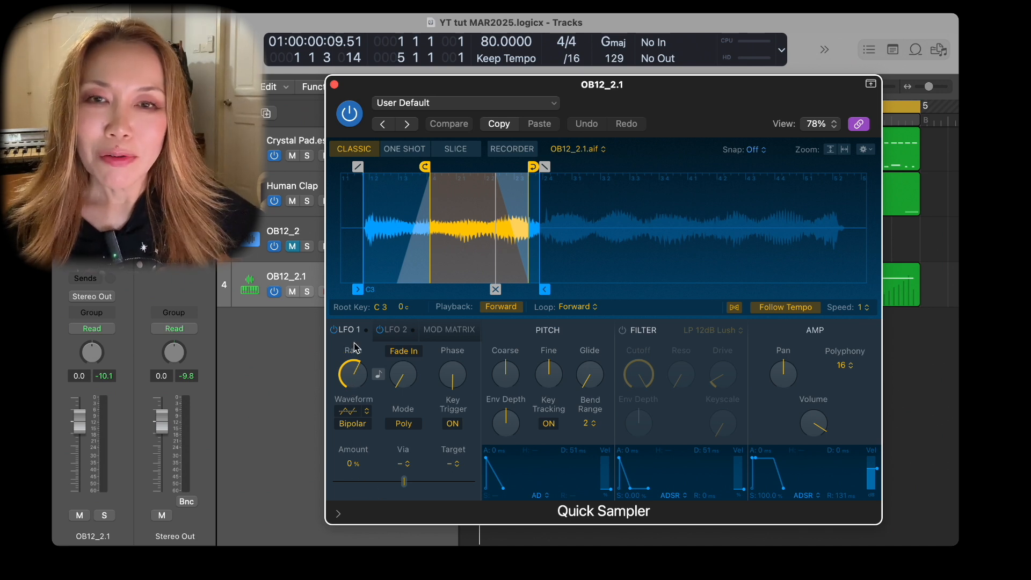
left_click_drag(363, 376, 388, 488)
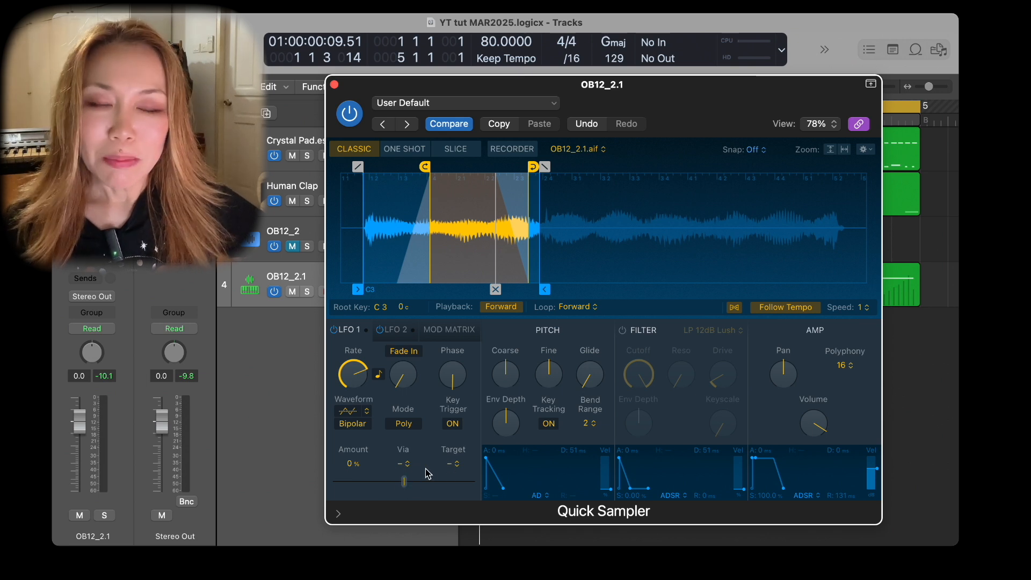
left_click(456, 465)
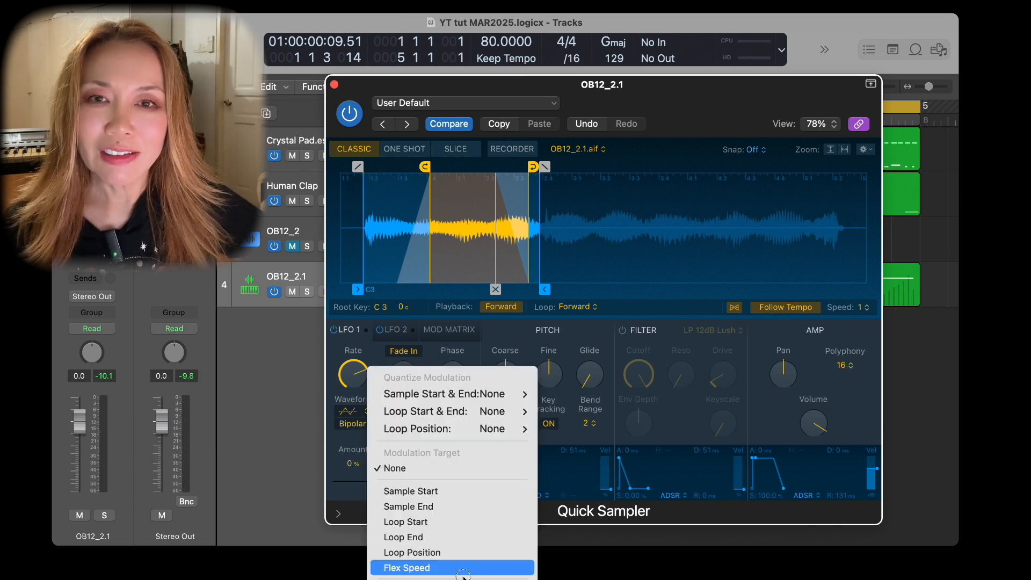
left_click(406, 569)
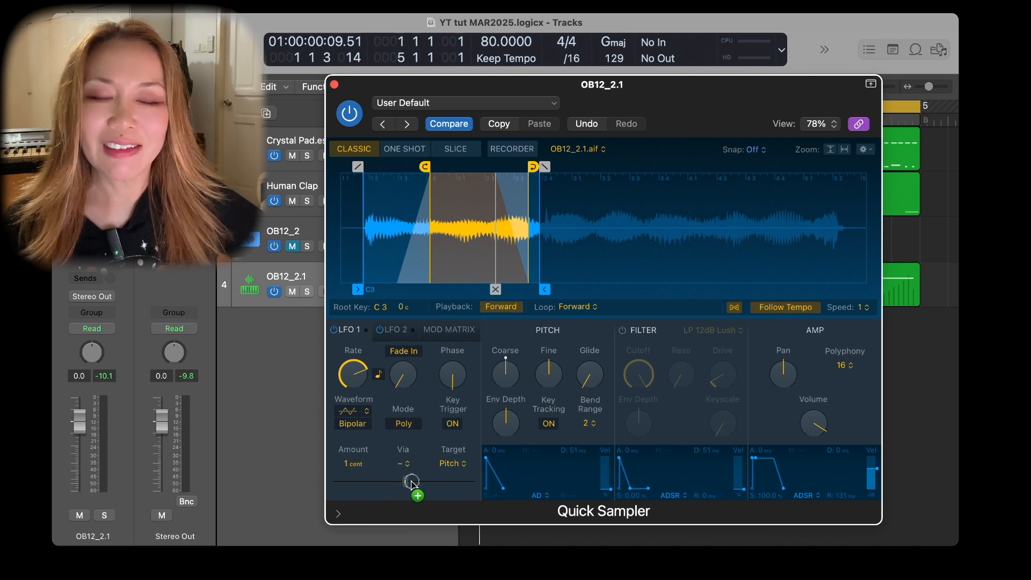
left_click_drag(411, 483, 425, 484)
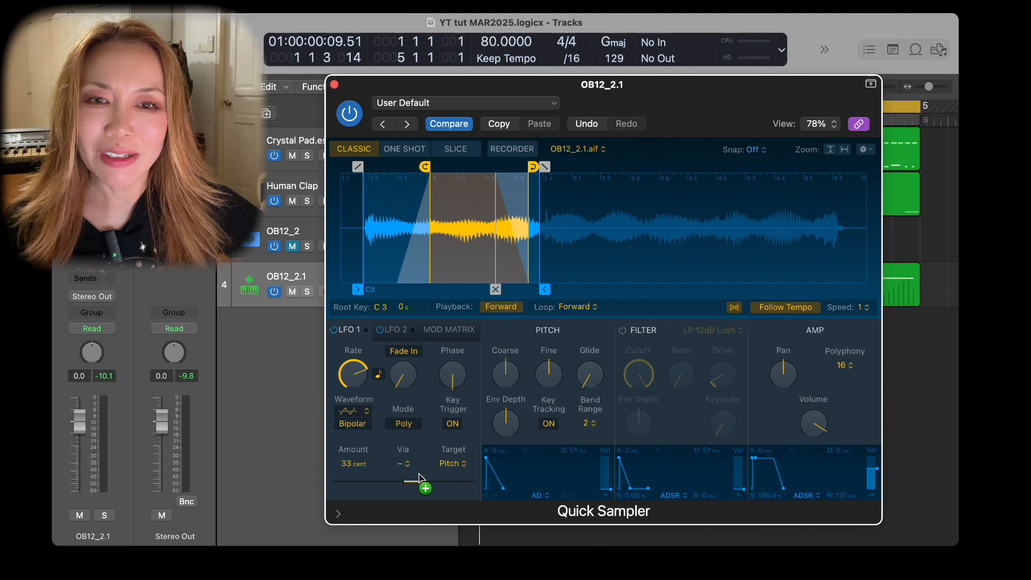
Step: Solo the OB12_2.1 track and audition it in playback while raising the LFO 1 pitch amount to 107 cents
left_click(306, 292)
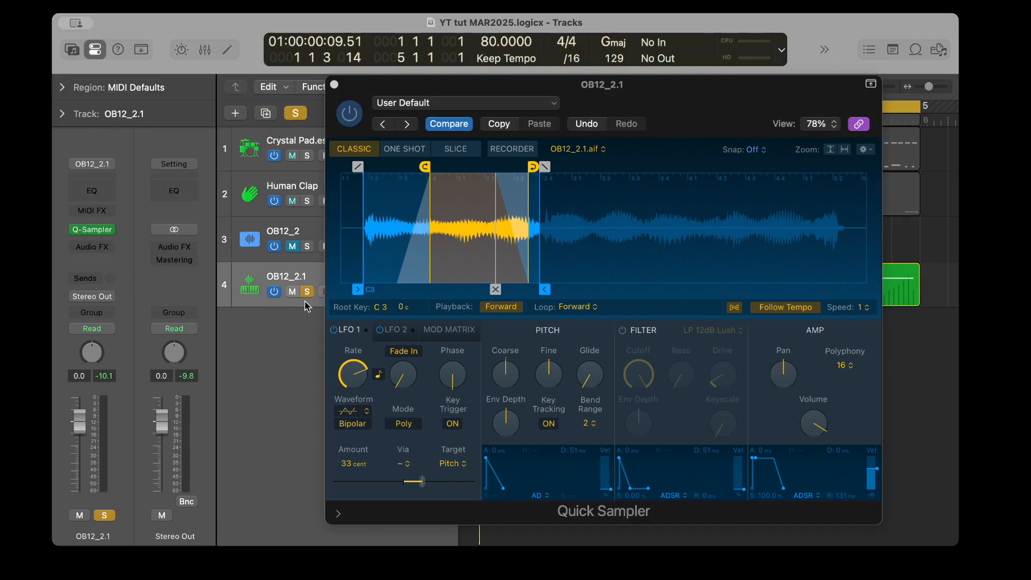
key("space")
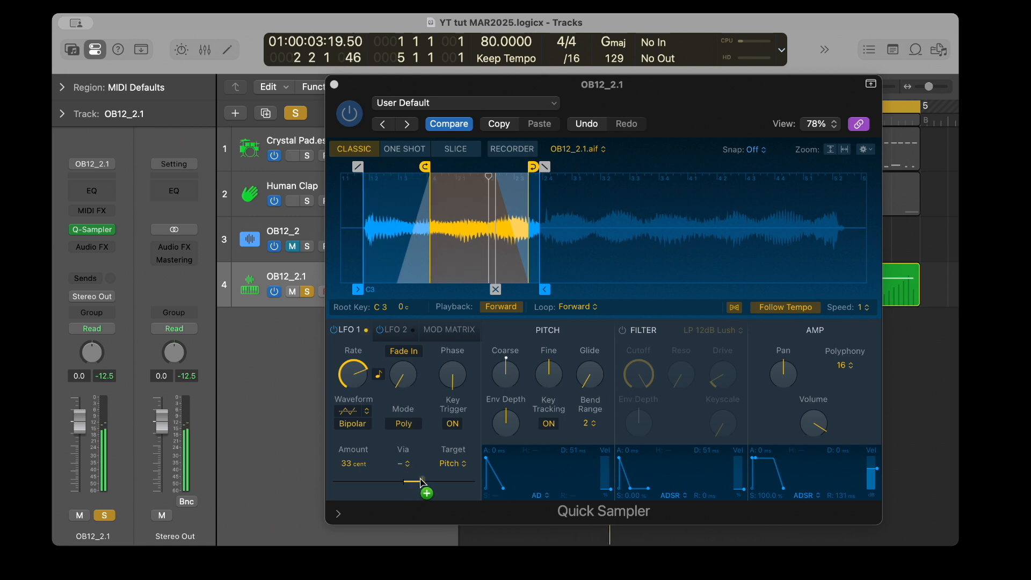
left_click_drag(421, 481, 423, 481)
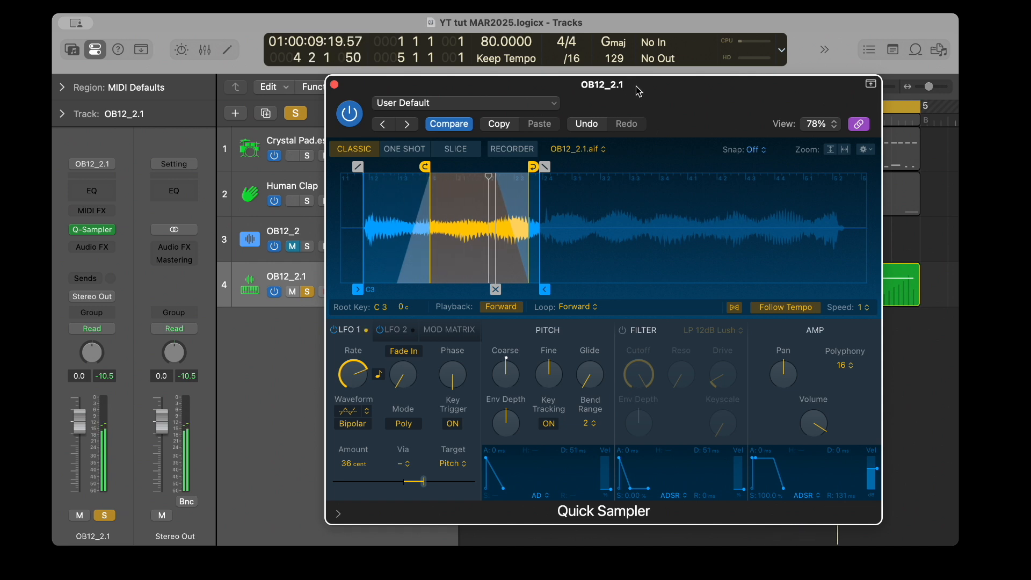
mouse_move(425, 485)
left_mouse_down()
mouse_move(466, 483)
mouse_move(443, 485)
left_mouse_up()
mouse_move(364, 376)
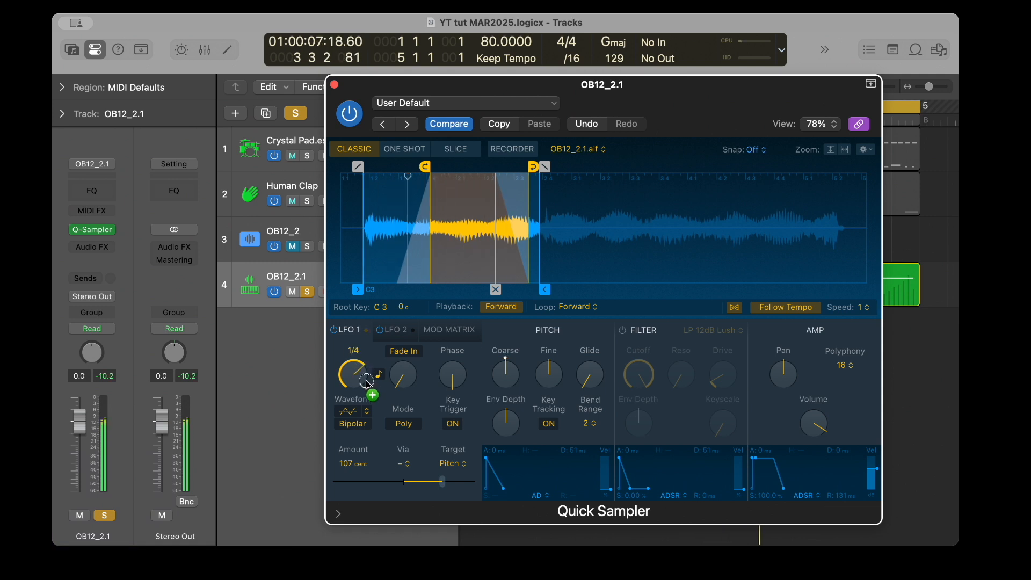
Step: Unsync LFO 1 from the tempo, readjust its rate, reduce its pitch amount to 40 cents and give it a fade-in
left_click(379, 374)
left_click_drag(348, 364, 359, 322)
mouse_move(442, 482)
left_mouse_down()
mouse_move(454, 486)
mouse_move(425, 486)
left_mouse_up()
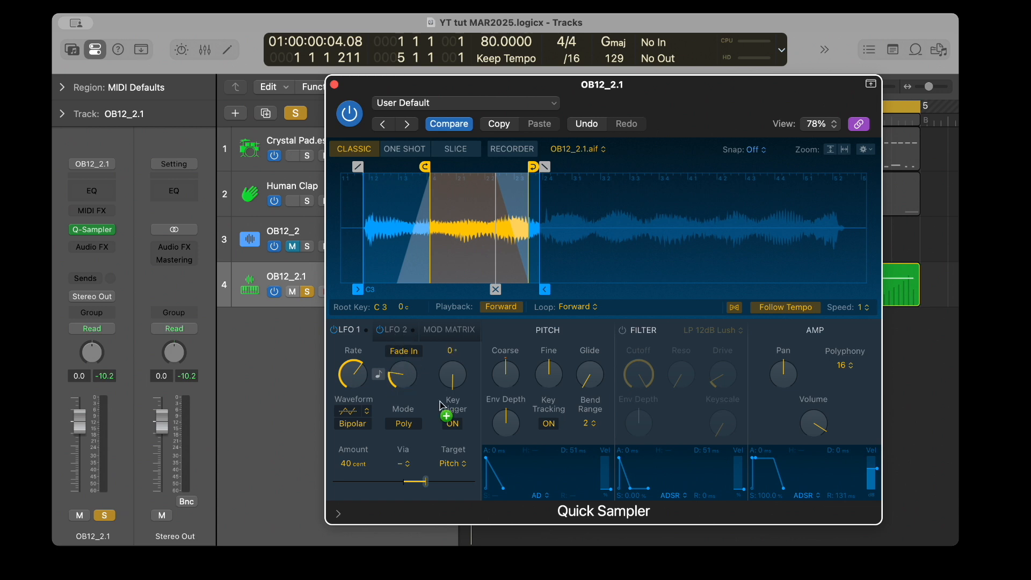
key("space")
left_click_drag(395, 377, 405, 397)
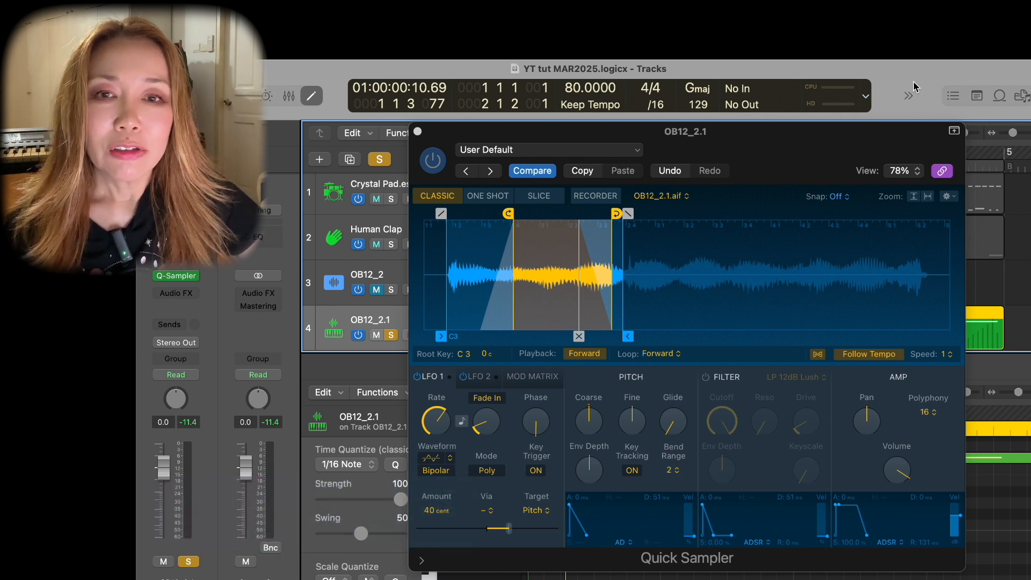
Step: Route the Mod Wheel to Flt Cutoff at +44.0% in the modulation matrix
left_click(531, 378)
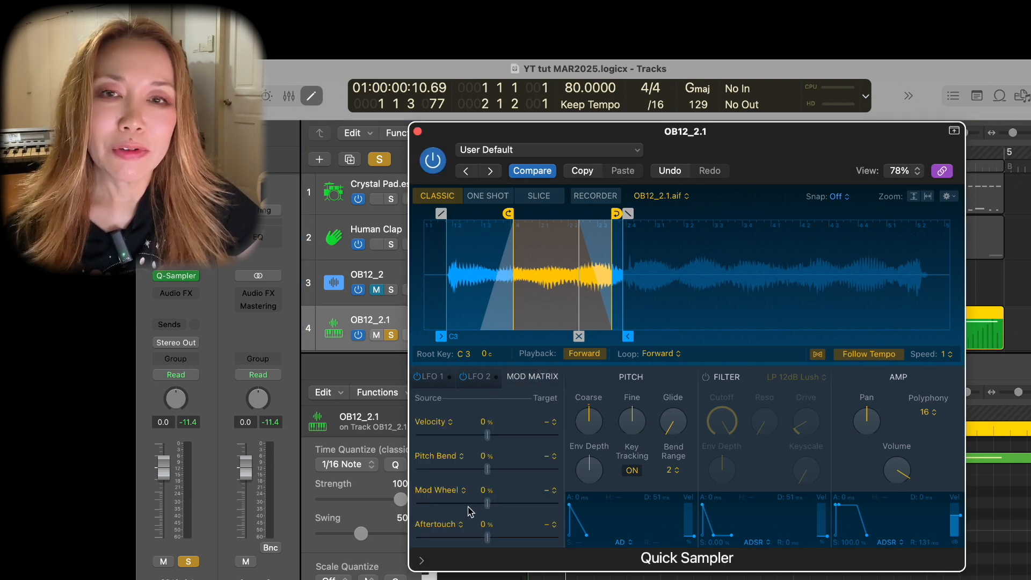
left_click(553, 490)
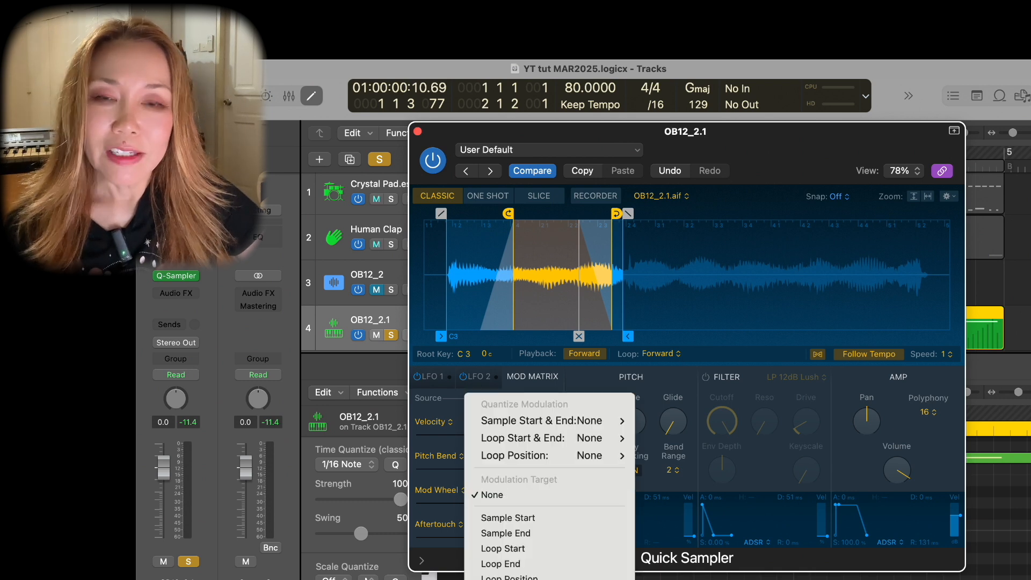
left_click(520, 489)
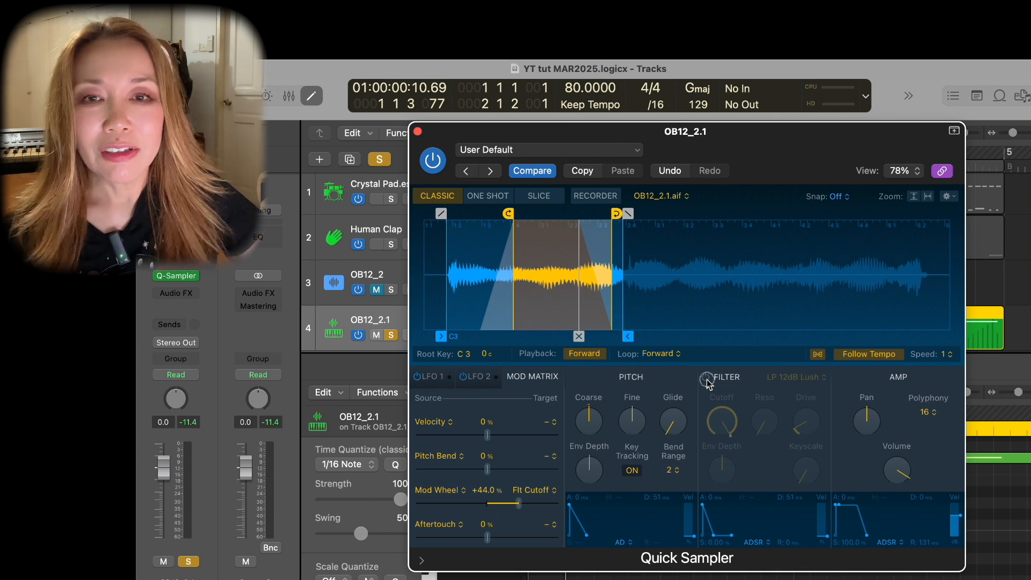
Step: Turn on the LP 12dB Lush filter and lower its cutoff to 32.4% during playback
left_click(706, 378)
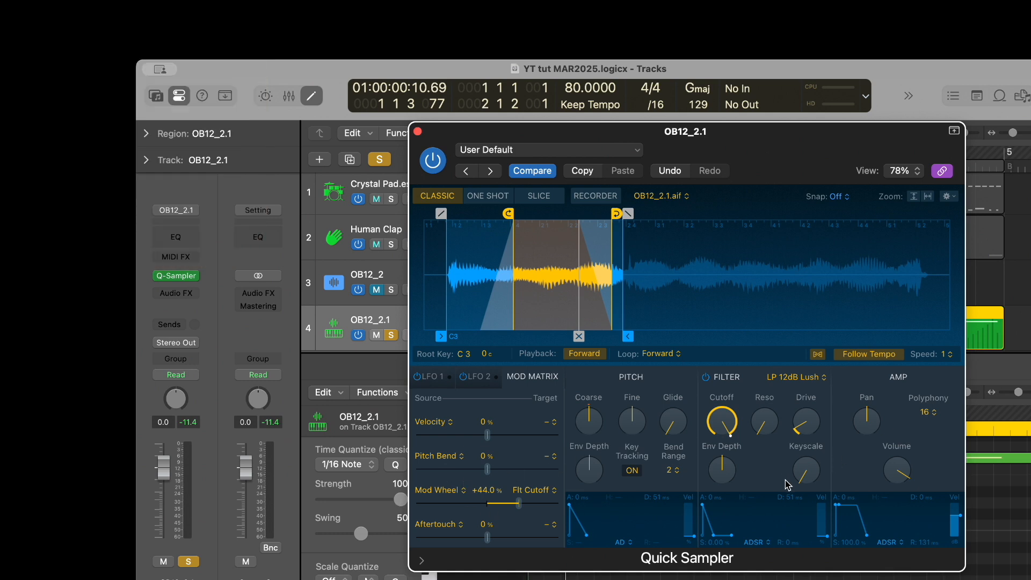
key("space")
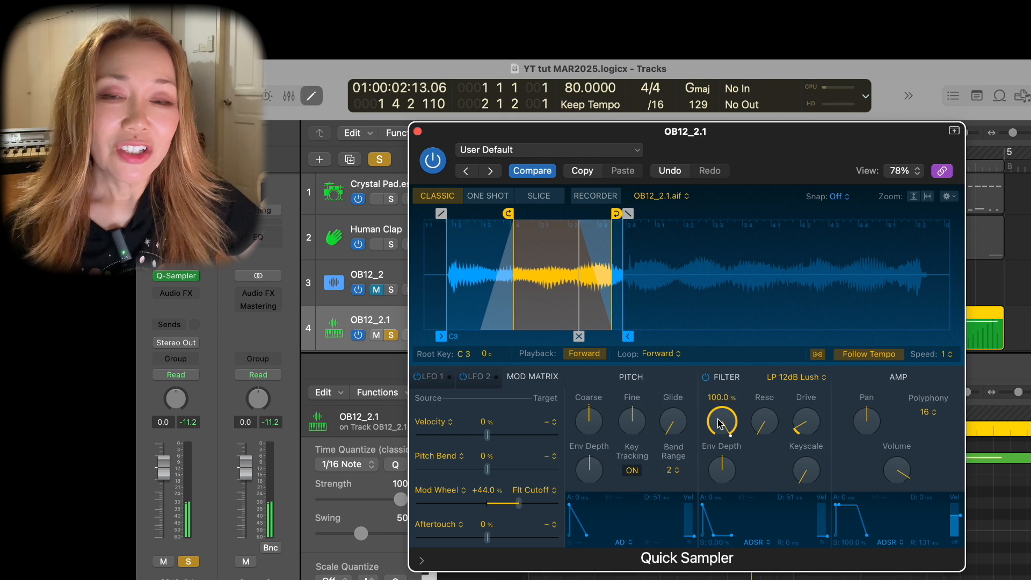
left_click_drag(719, 453, 737, 493)
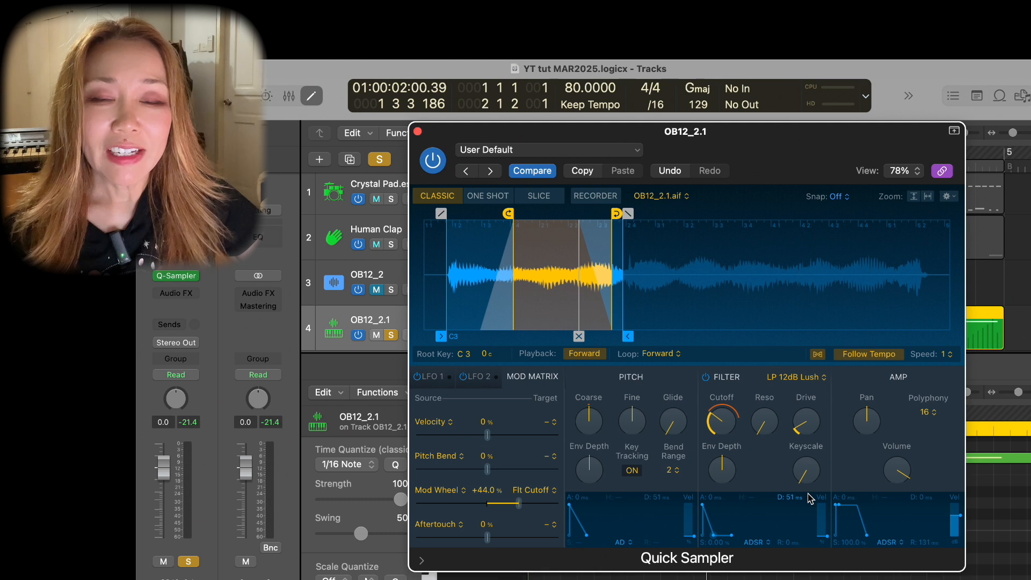
Step: Close Quick Sampler and inspect the low points of the OB12_2.1 region's modulation automation in the Piano Roll
left_click(915, 77)
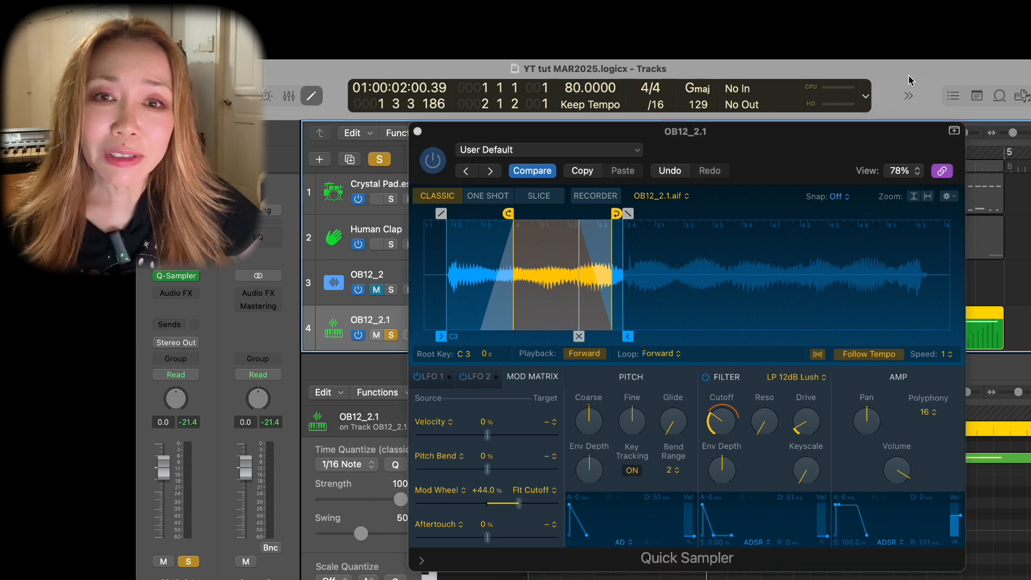
left_click(418, 131)
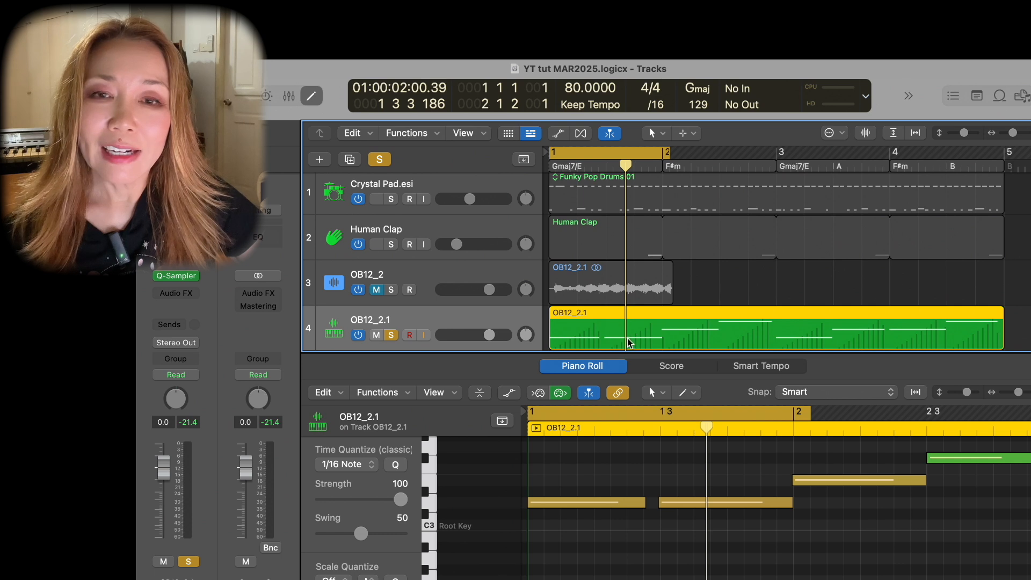
left_click(511, 392)
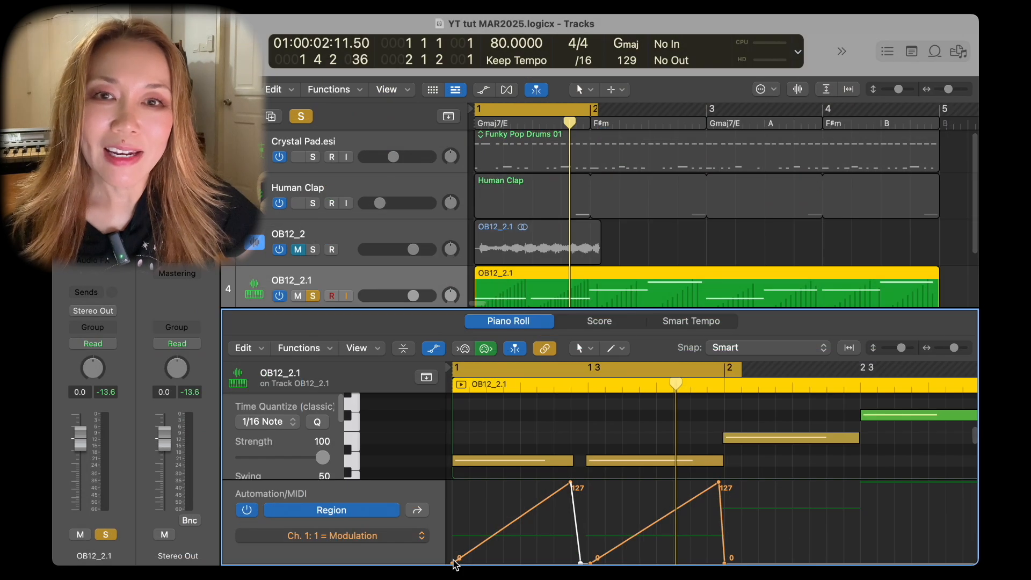
left_click_drag(453, 559, 453, 563)
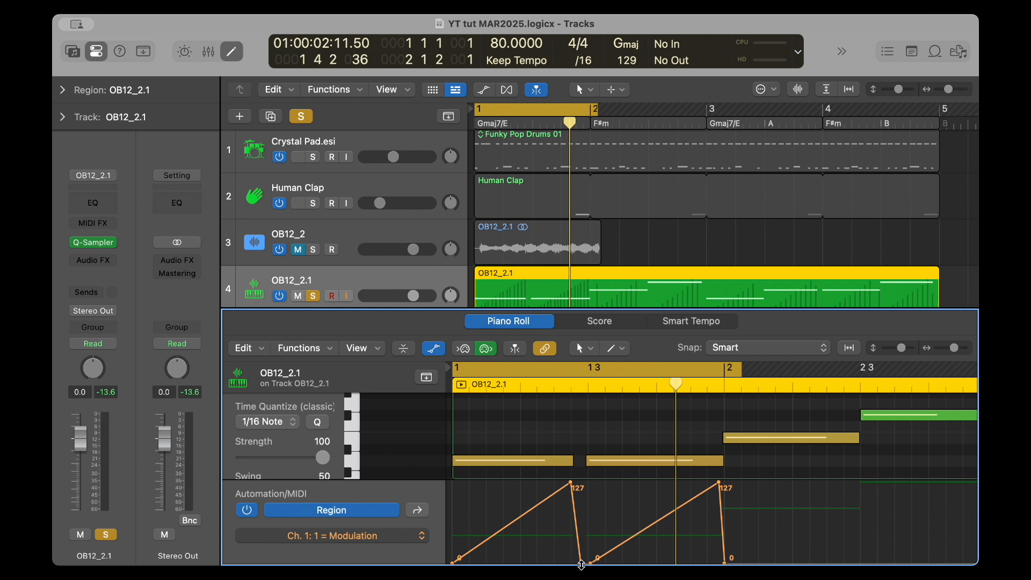
mouse_move(581, 561)
left_mouse_down()
mouse_move(580, 552)
mouse_move(581, 562)
left_mouse_up()
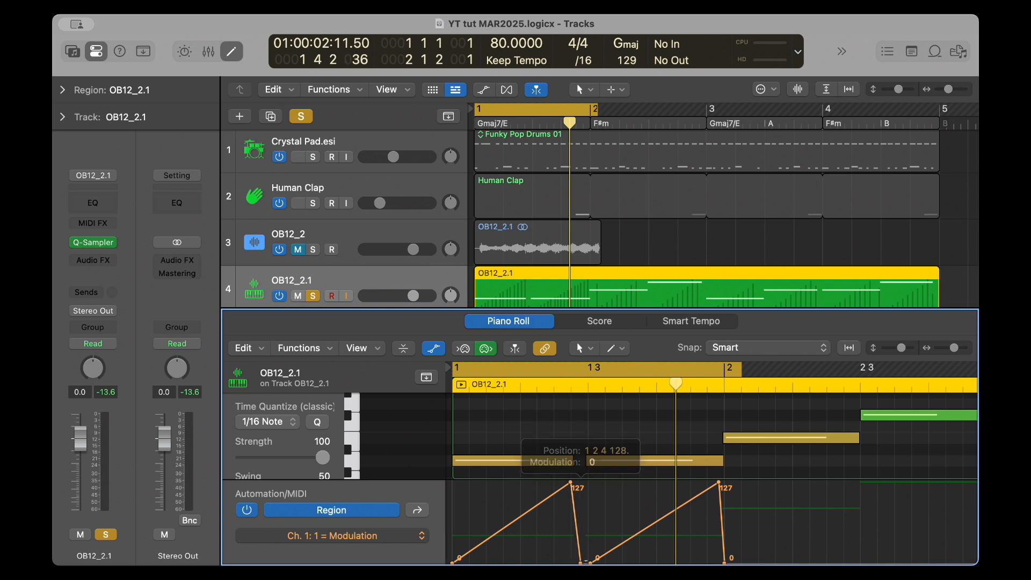
left_click(591, 563)
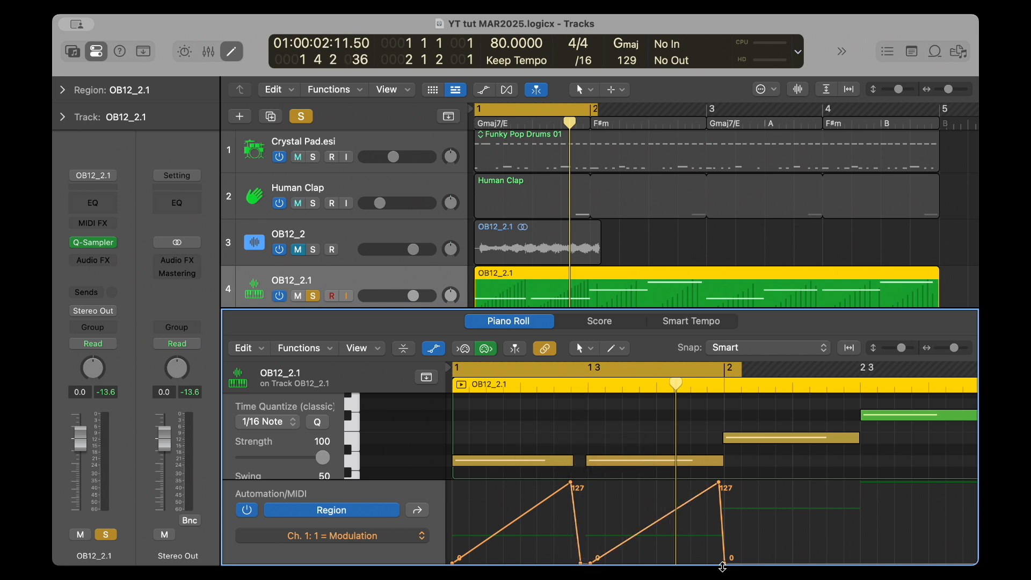
left_click(725, 562)
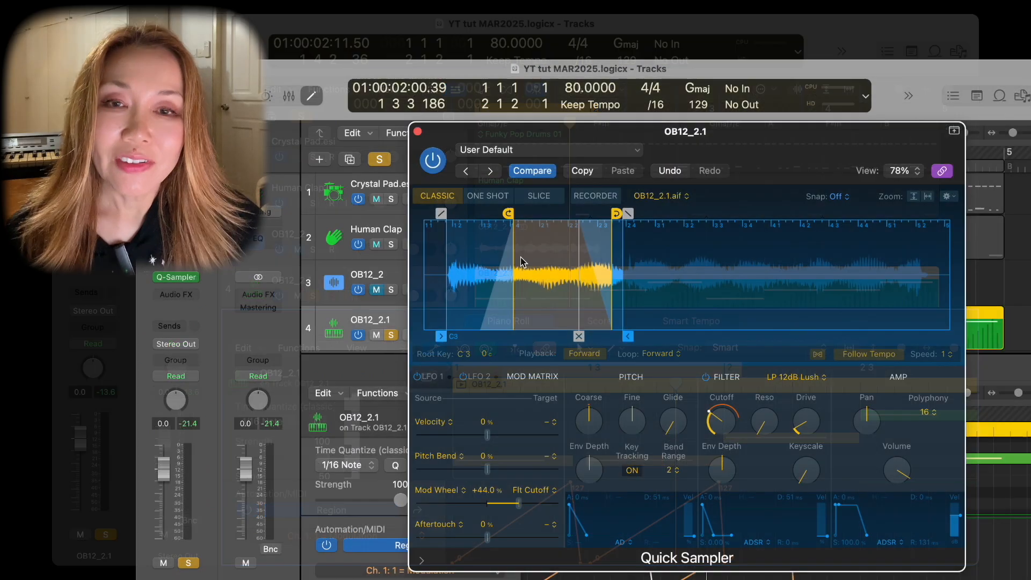
Step: Check the filter cutoff movement while playing the OB12_2.1 part and clear the region selection
mouse_move(732, 404)
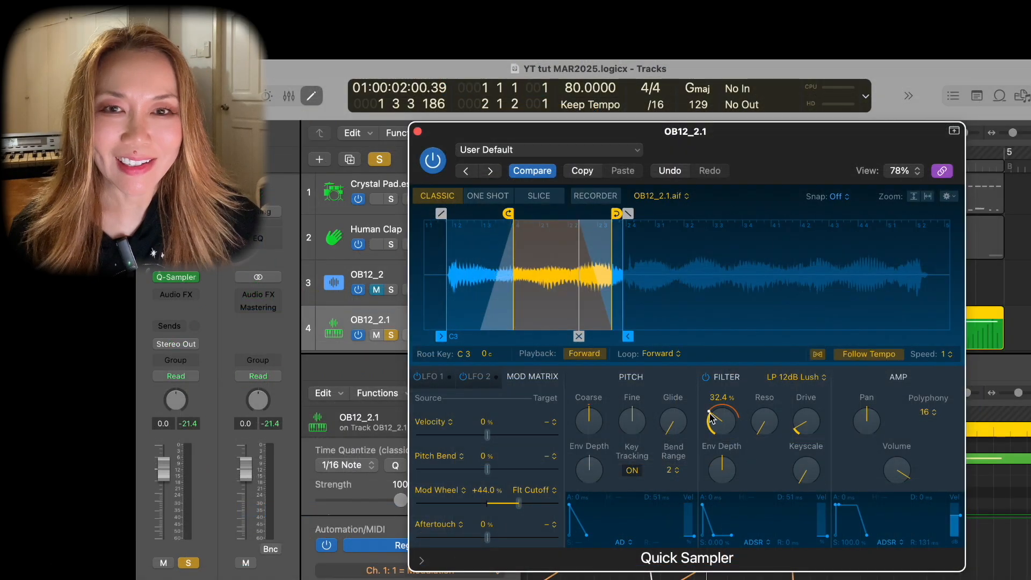
key("space")
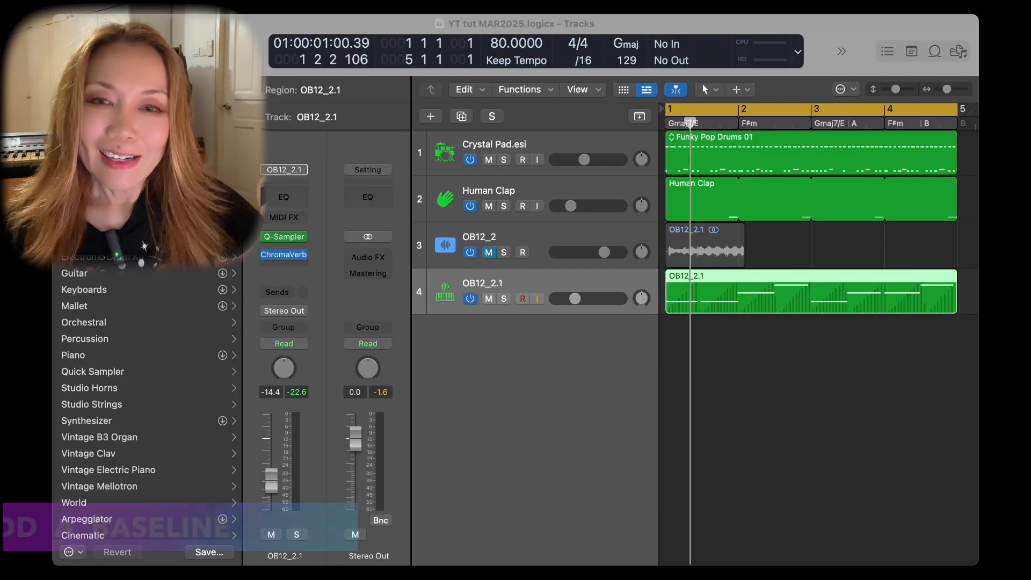
left_click(713, 355)
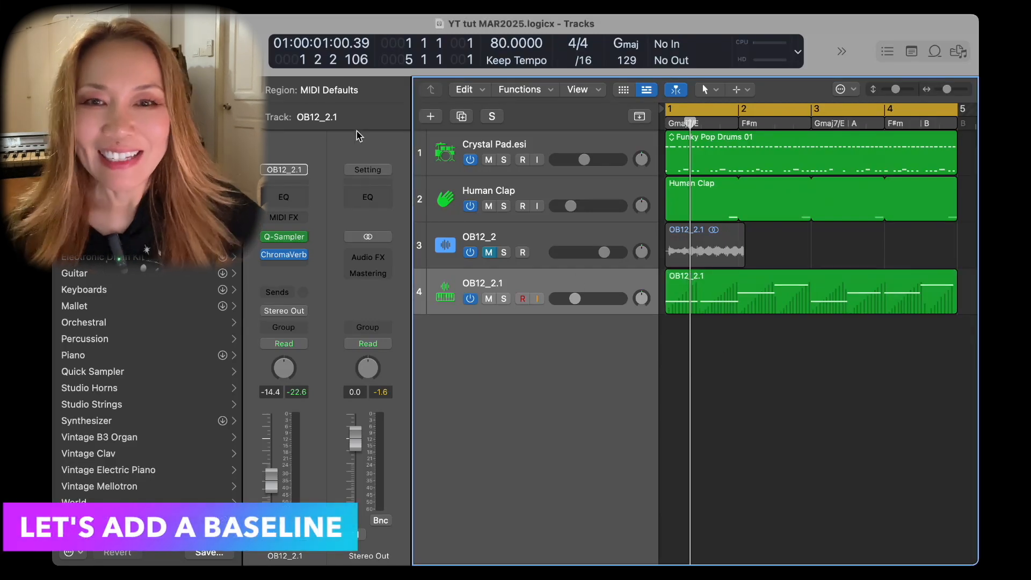
Step: Create a software instrument track using Sampler and load the Sub Bass preset from the 03 Synth Bass category
left_click(431, 116)
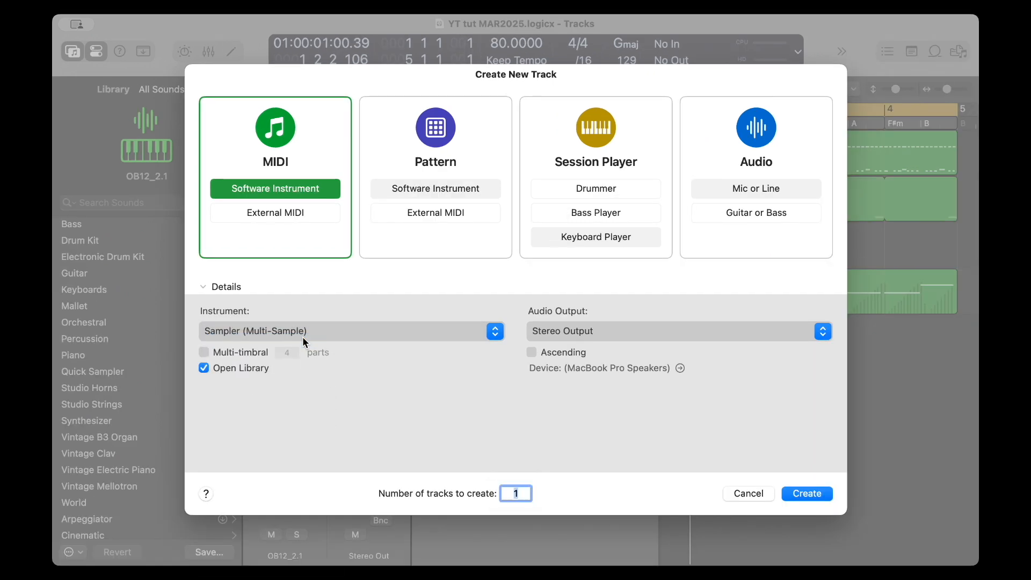
left_click(806, 493)
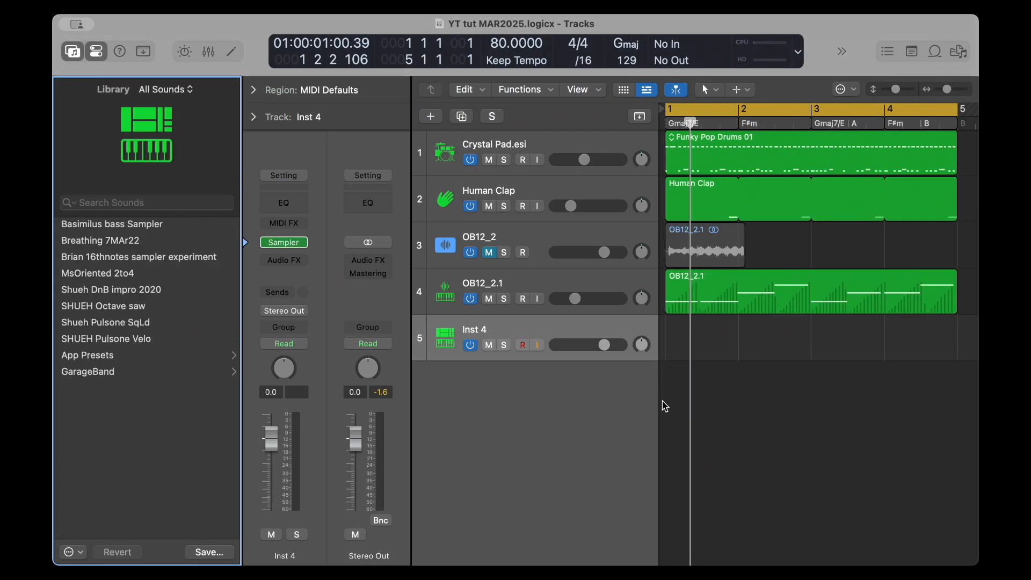
left_click(281, 242)
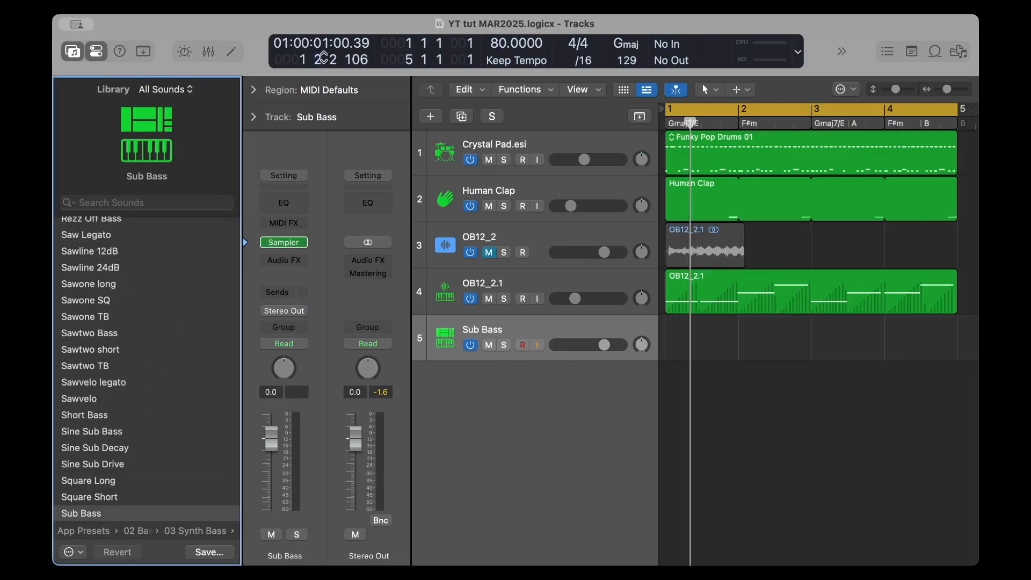
Step: Record a four-bar bassline on the Sub Bass track from bar 1 and deselect the recorded region
key("r")
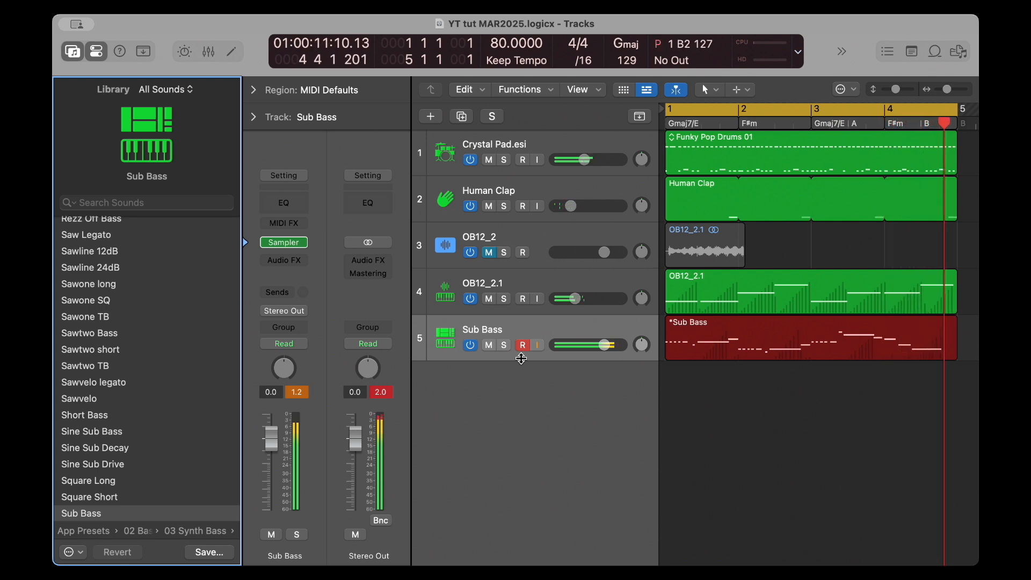
key("space")
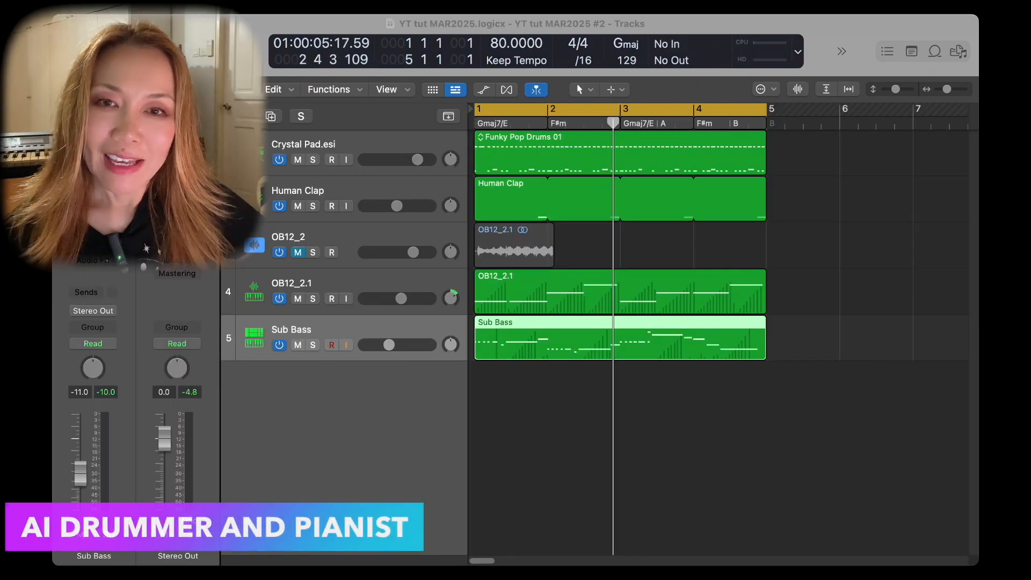
left_click(479, 417)
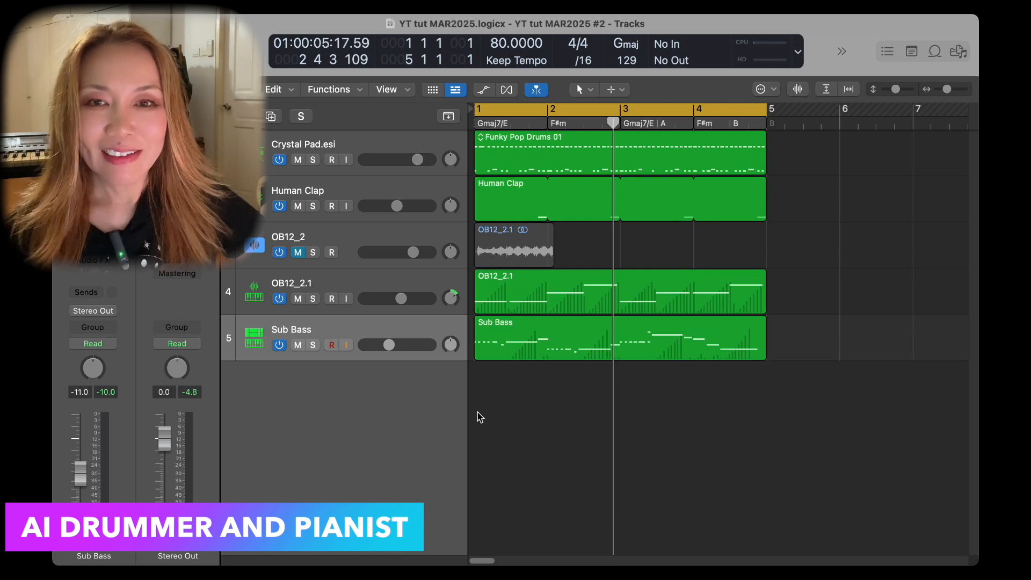
Step: Return the playhead to the project start and create a Drummer Session Player track in the Big Room EDM style
key("Return")
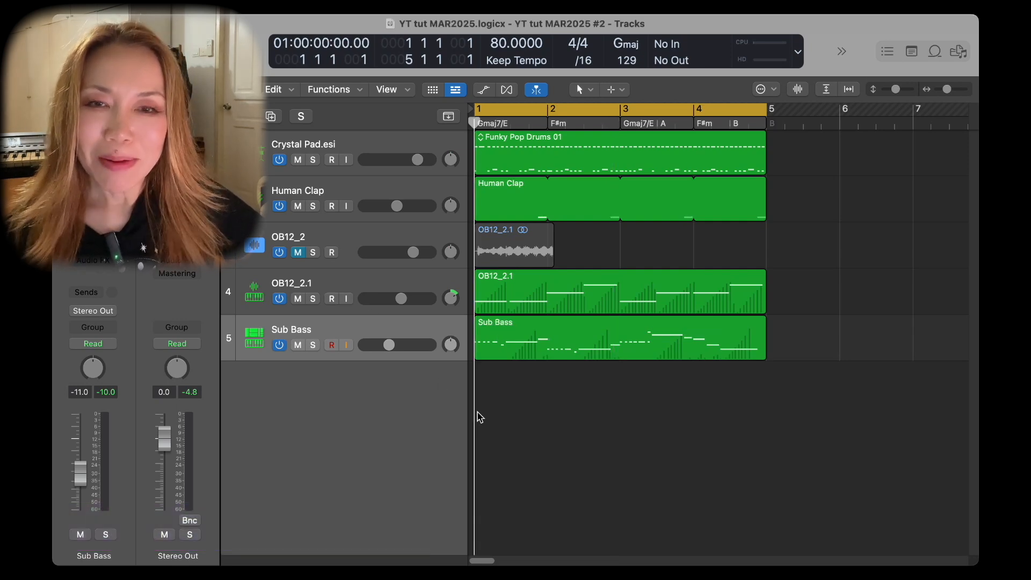
left_click(271, 116)
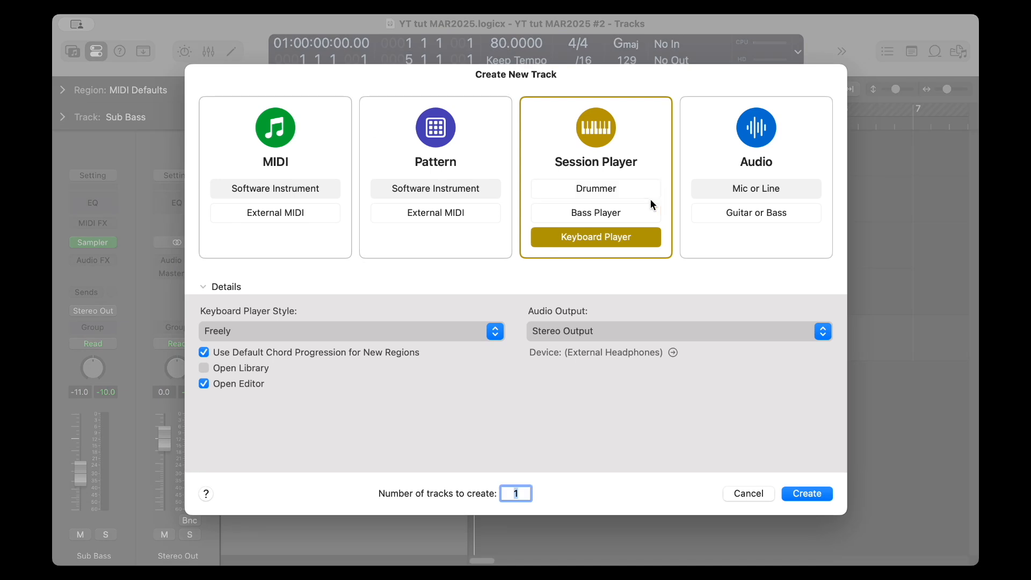
left_click(634, 192)
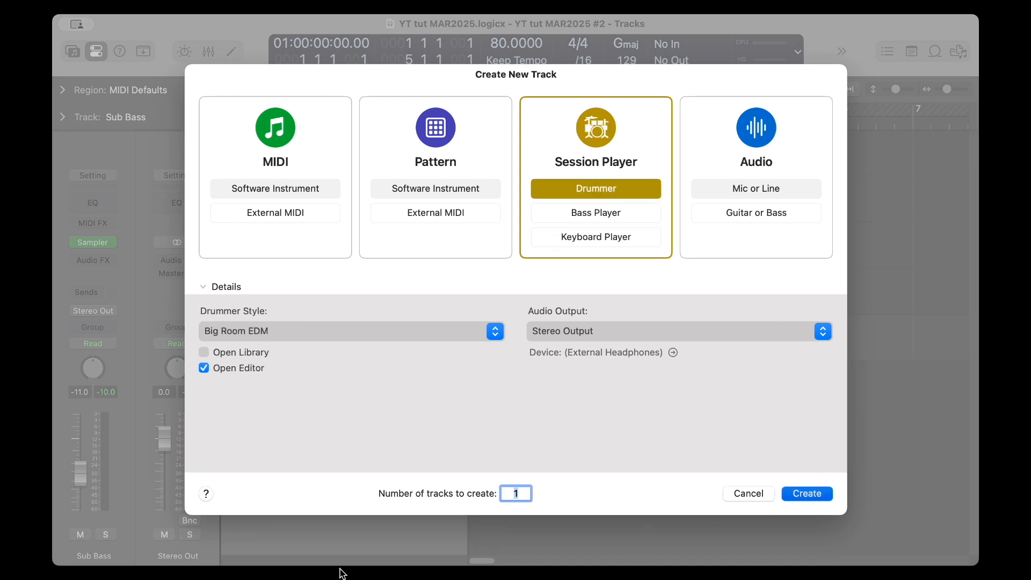
key("Return")
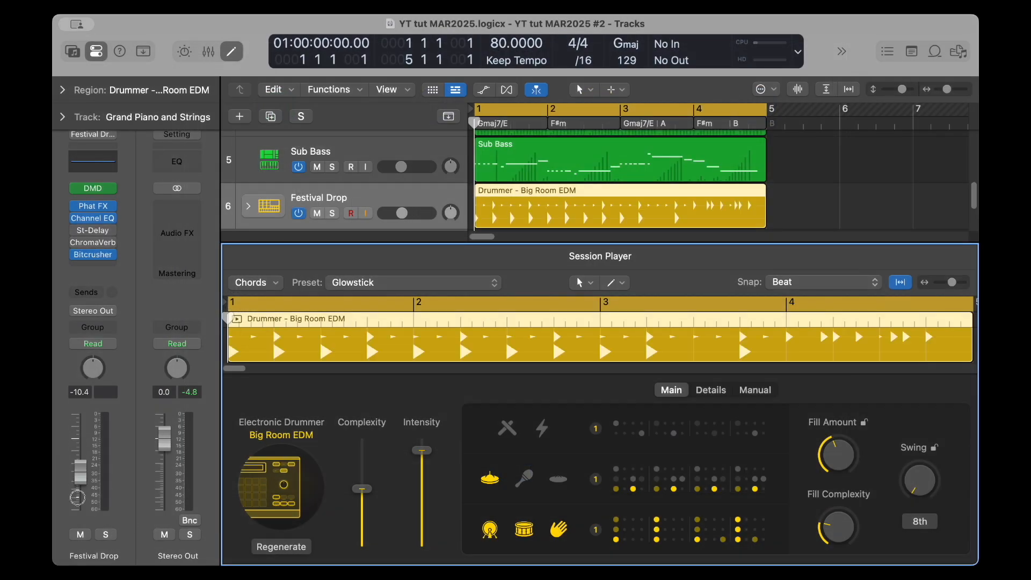
Step: Play the project, mute the hi-hats in the Big Room EDM drummer part, and close the Session Player editor
key("space")
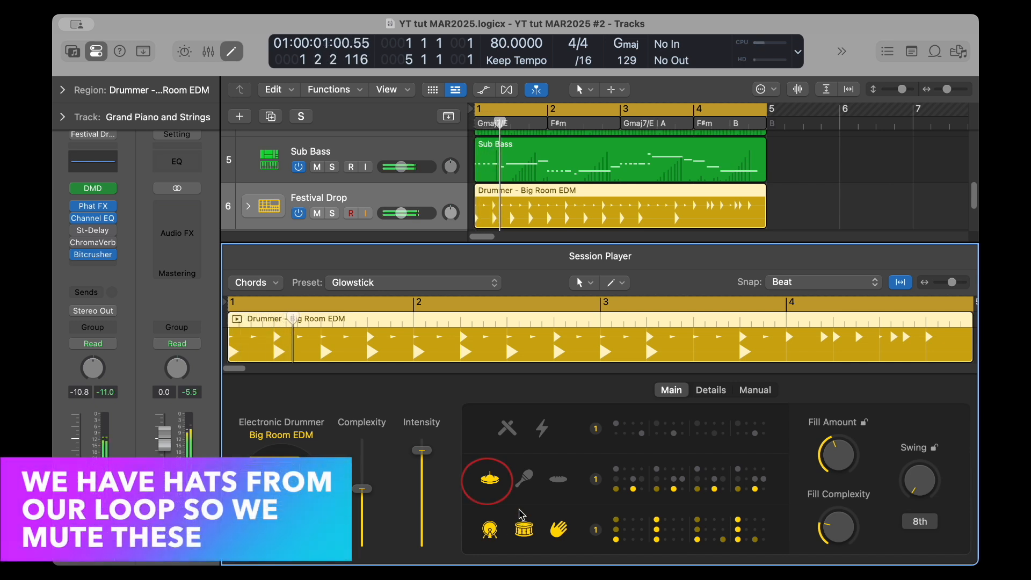
left_click(490, 484)
scroll(403, 155, "up", 6)
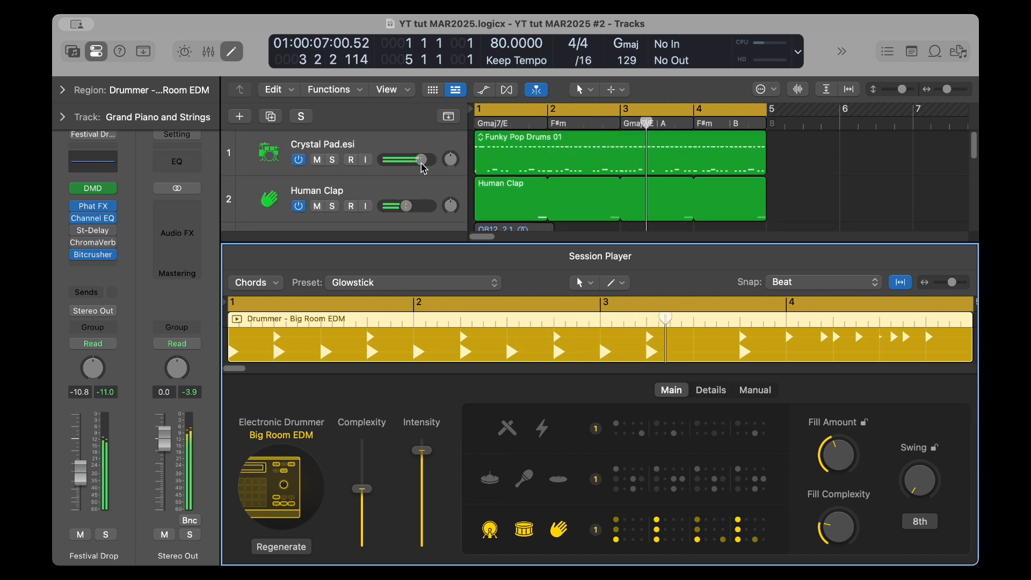
key("e")
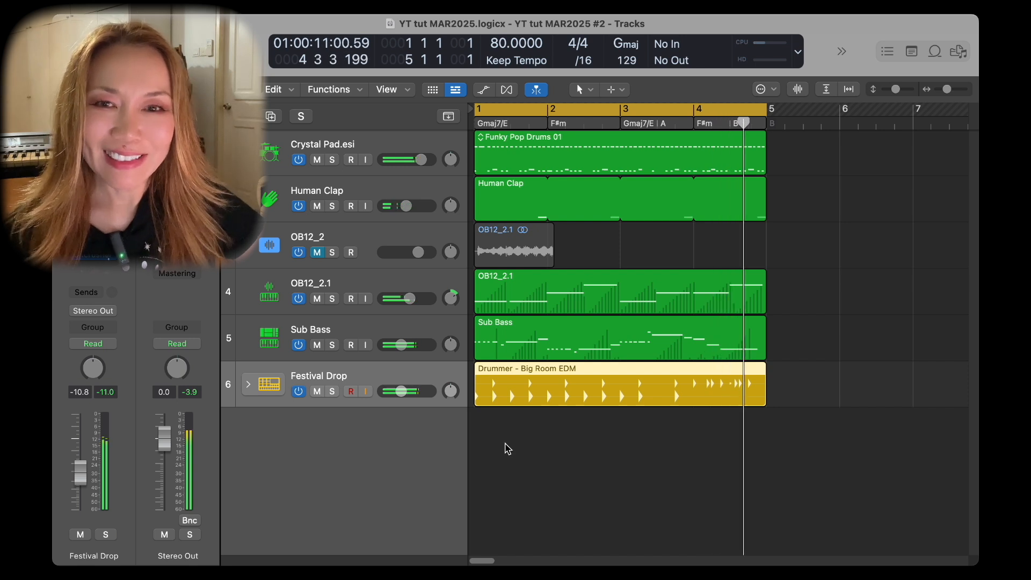
Step: Create a Keyboard Player Session Player track in the Freely style with the default chord progression and Stereo Output
left_click(236, 117)
left_click(613, 245)
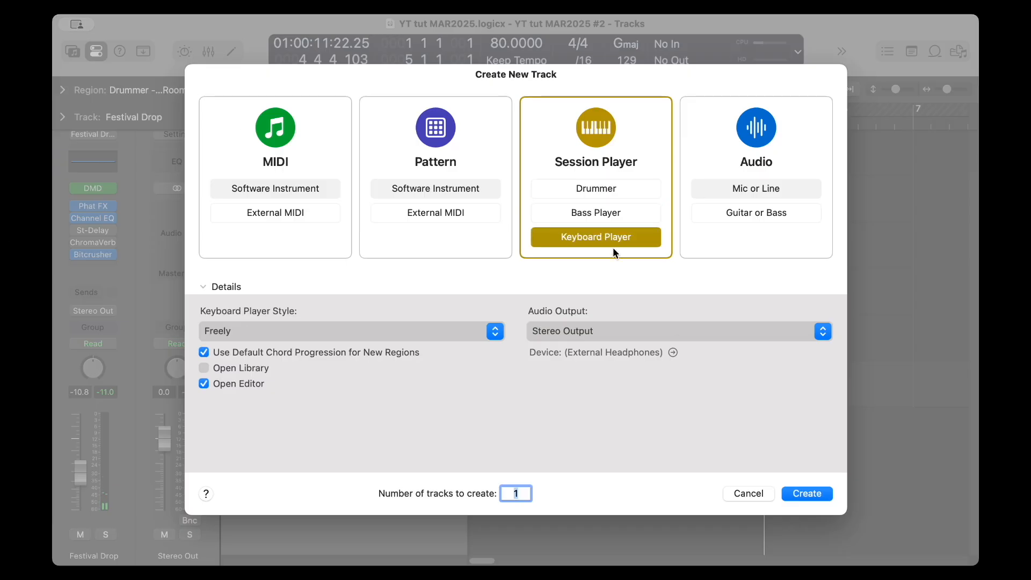
left_click(806, 494)
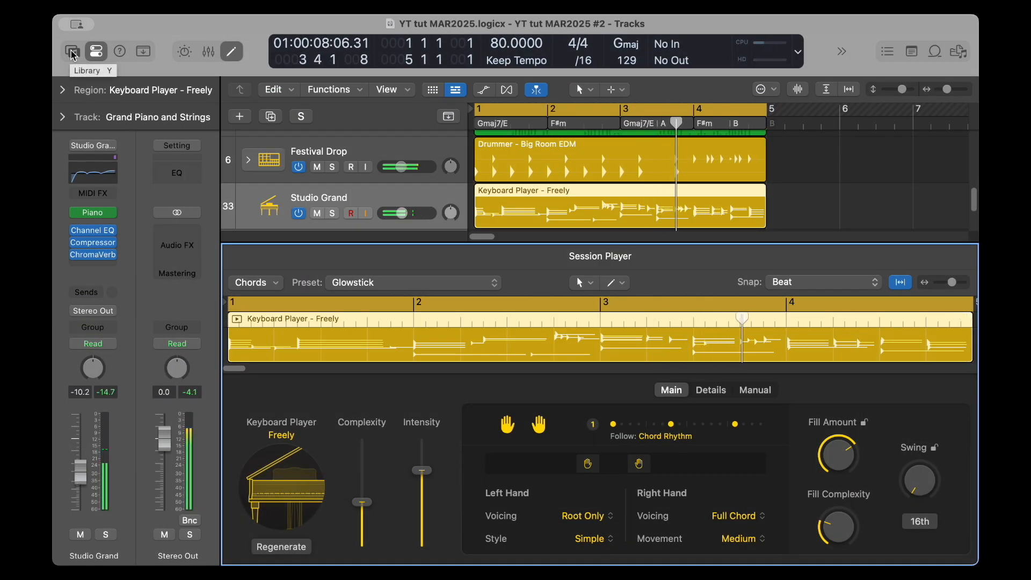
Step: Replace the keyboard player track's Studio Grand sound with the Grand Piano and Strings patch
left_click(72, 52)
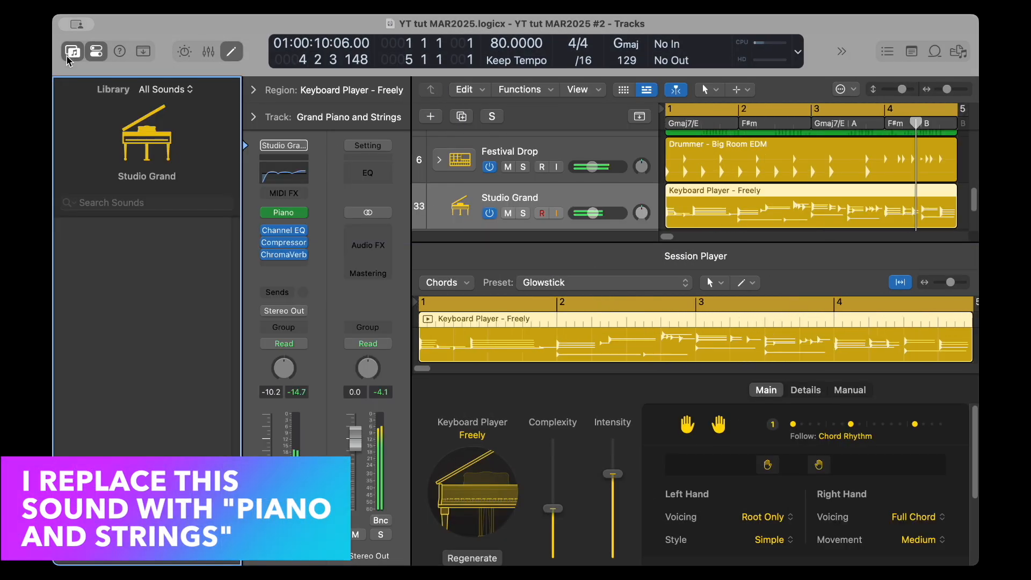
left_click(104, 437)
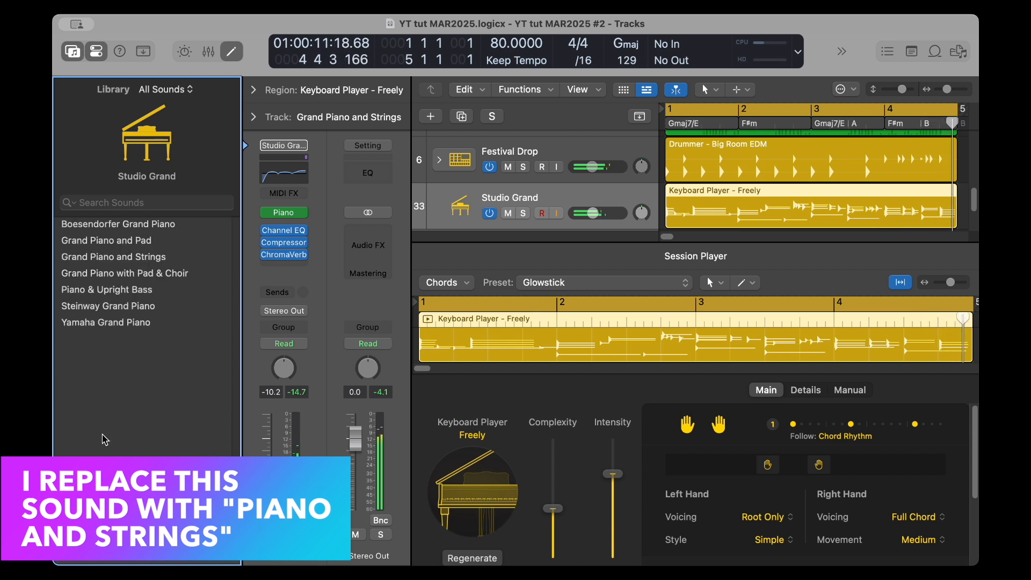
left_click(114, 257)
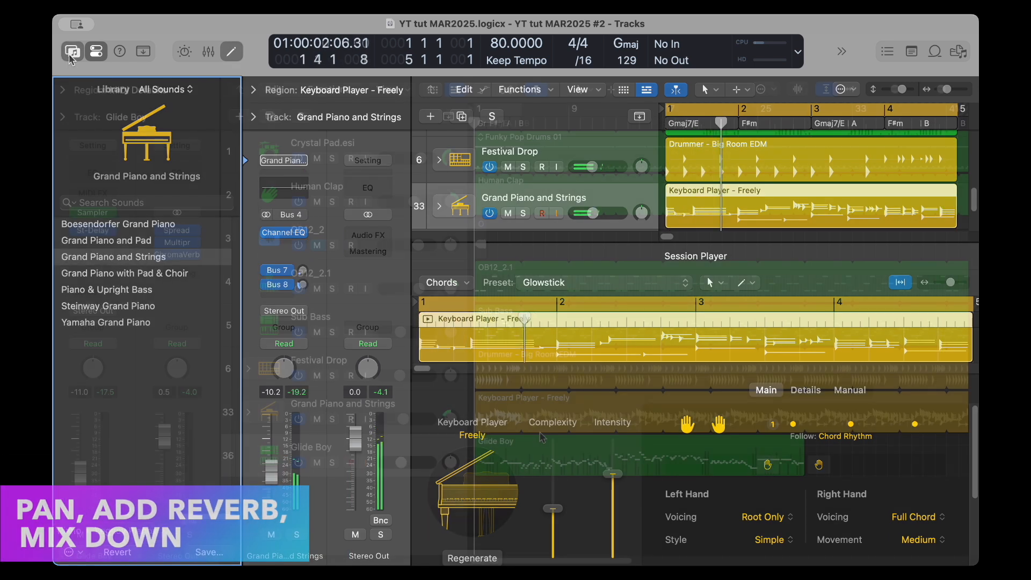